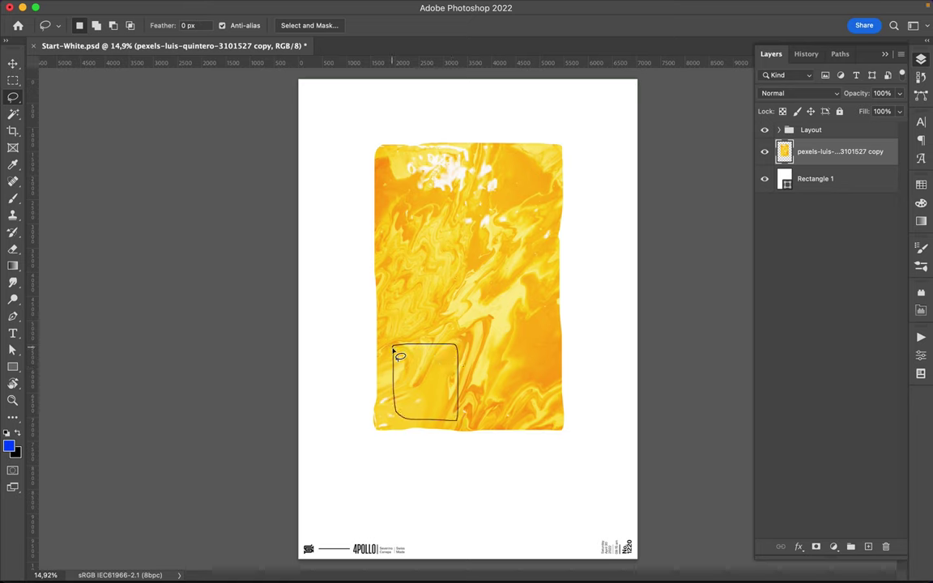
# - Copy the lassoed square marble piece onto its own layer and move it below the main image
pyautogui.hotkey('ctrl', 'j')
pyautogui.press('v')
pyautogui.moveTo(426, 390)
pyautogui.mouseDown()
pyautogui.moveTo(380, 488)
pyautogui.moveTo(423, 497)
pyautogui.mouseUp()
# - Lasso a thin strip along the image top, copy it to a new layer, and raise it above the image
pyautogui.press('l')
pyautogui.moveTo(388, 157); pyautogui.dragTo(541, 161)
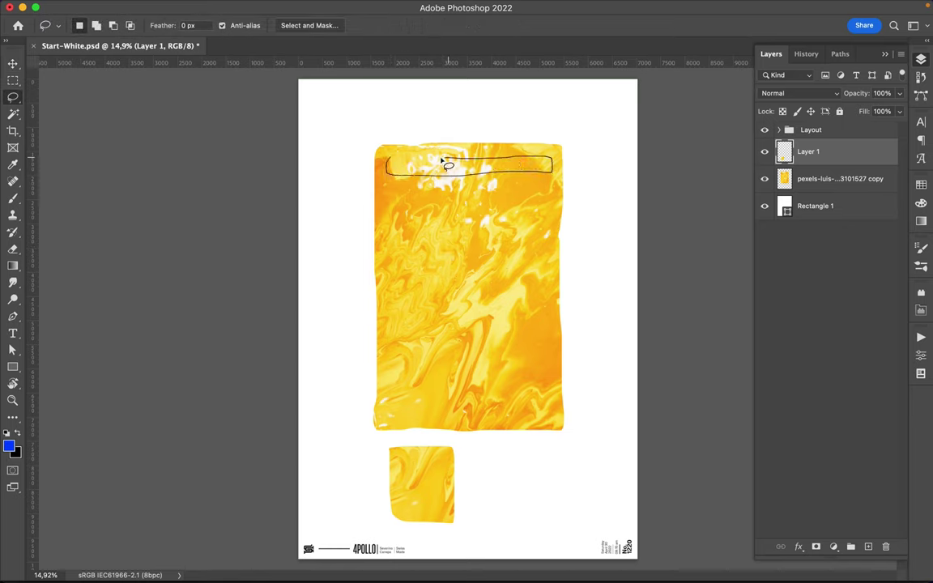
pyautogui.moveTo(541, 161); pyautogui.dragTo(389, 158)
pyautogui.hotkey('ctrl', 'c')
pyautogui.click(443, 223)
pyautogui.hotkey('alt', '[')
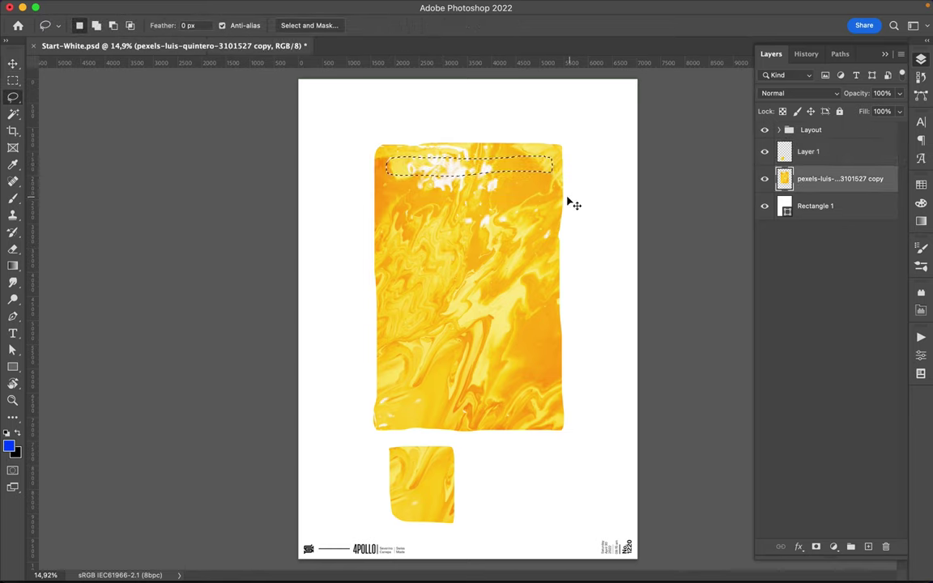
pyautogui.hotkey('ctrl', 'j')
pyautogui.press('v')
pyautogui.moveTo(496, 162); pyautogui.dragTo(493, 129)
# - Add a new empty layer above the marble image layer for painting
pyautogui.click(831, 206)
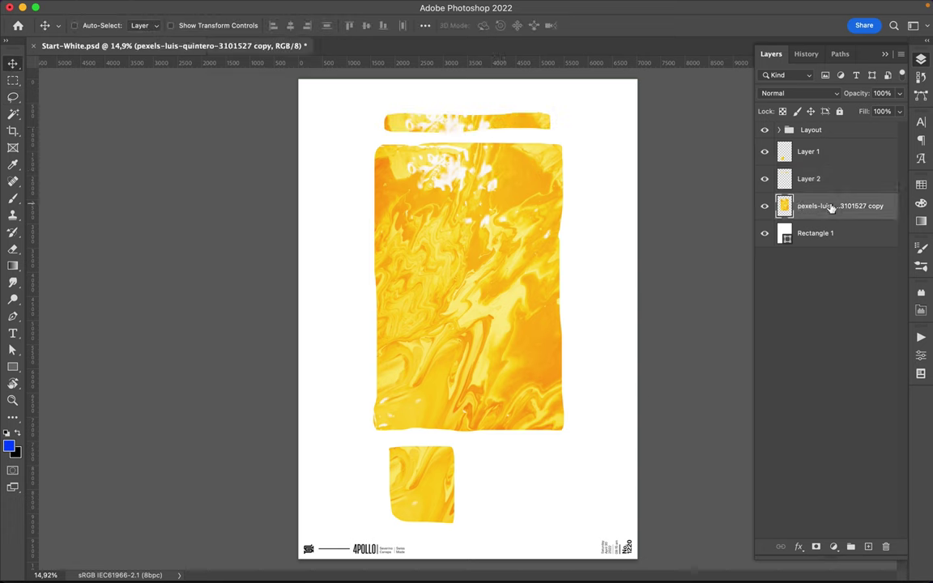
pyautogui.click(868, 547)
pyautogui.press('b')
pyautogui.rightClick(346, 168)
# - With a 476 px brush, paint a left-edge stroke, two diagonal strokes and a large blue Z
pyautogui.write('476')
pyautogui.press('Return')
pyautogui.moveTo(369, 156); pyautogui.dragTo(374, 247)
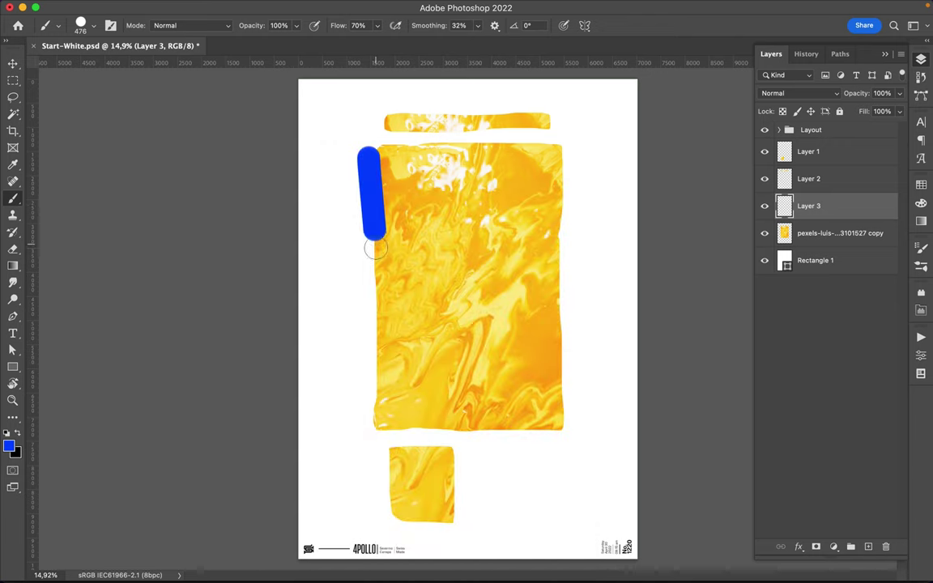
pyautogui.moveTo(535, 379); pyautogui.dragTo(561, 356)
pyautogui.moveTo(551, 407); pyautogui.dragTo(578, 381)
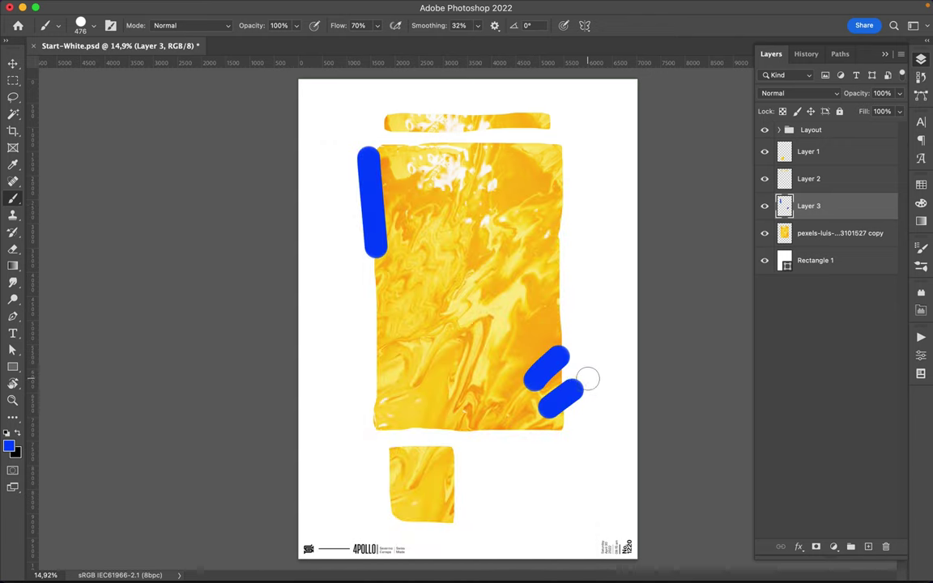
pyautogui.moveTo(510, 462)
pyautogui.mouseDown()
pyautogui.moveTo(579, 515)
pyautogui.moveTo(617, 486)
pyautogui.mouseUp()
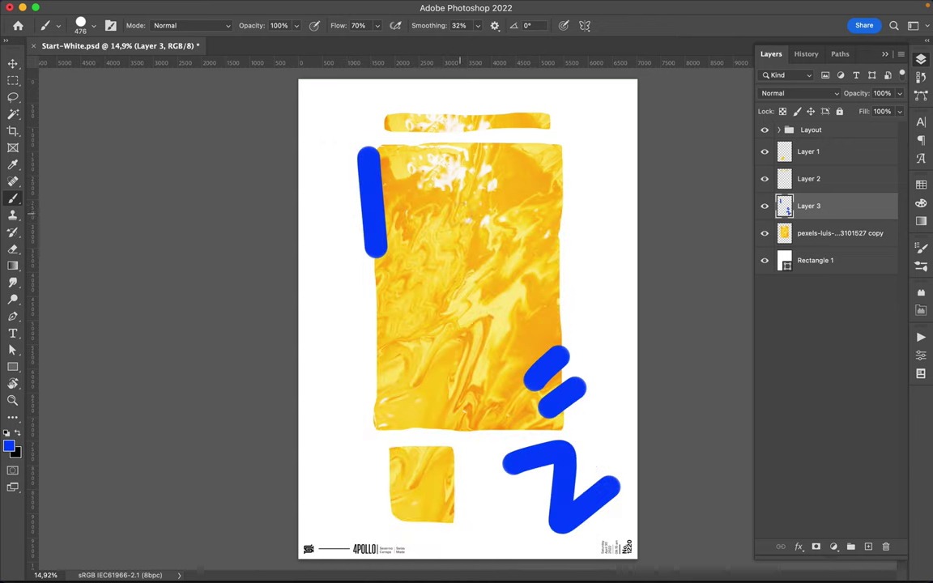
# - Paint tall blue strokes along the canvas's left and right sides and a short one near the top
pyautogui.moveTo(325, 251); pyautogui.dragTo(324, 506)
pyautogui.hotkey('ctrl', 'z')
pyautogui.moveTo(301, 198); pyautogui.dragTo(314, 380)
pyautogui.moveTo(594, 149); pyautogui.dragTo(601, 235)
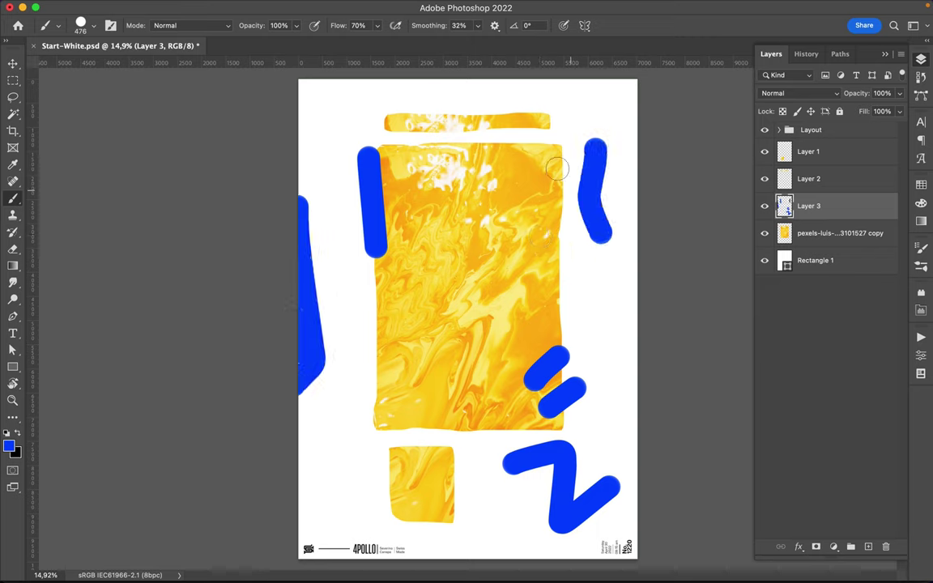
pyautogui.moveTo(473, 147); pyautogui.dragTo(516, 147)
# - On a new layer above Rectangle 1, paint an L-shape, a curve by the small square, and a top-strip stroke
pyautogui.click(821, 260)
pyautogui.click(868, 547)
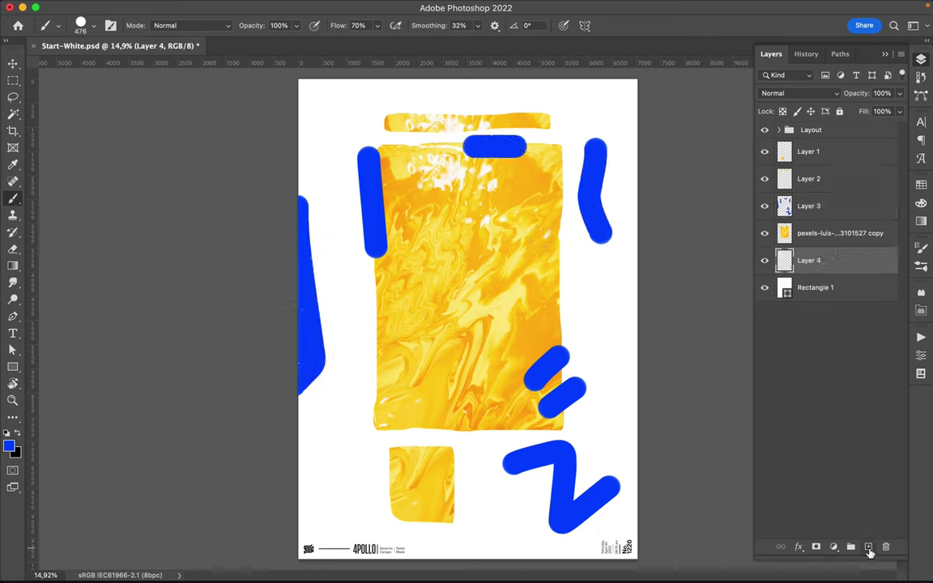
pyautogui.moveTo(372, 332); pyautogui.dragTo(444, 431)
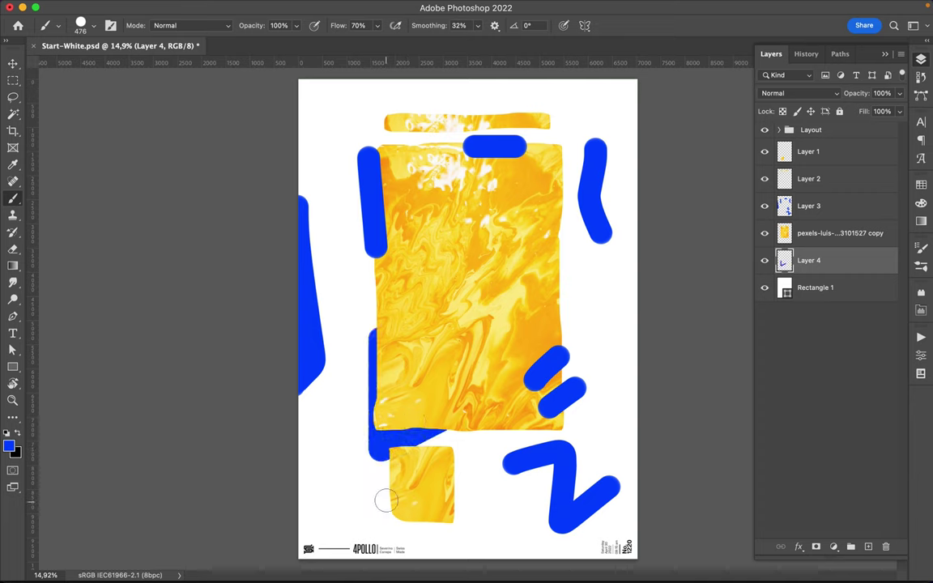
pyautogui.moveTo(380, 488); pyautogui.dragTo(389, 519)
pyautogui.moveTo(500, 111); pyautogui.dragTo(555, 116)
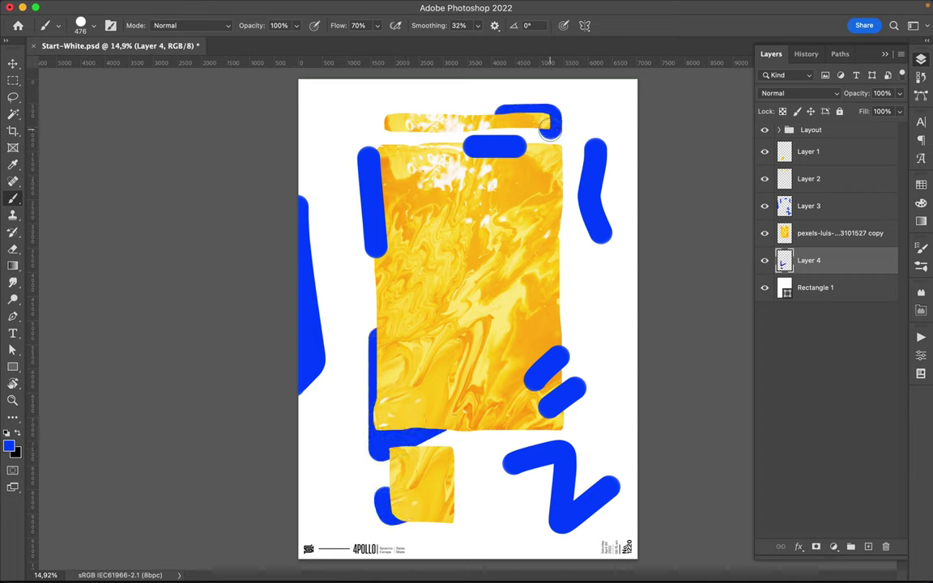
# - Enlarge the brush to 1400 px and dab a large blue shape at the yellow block's right edge
pyautogui.rightClick(535, 272)
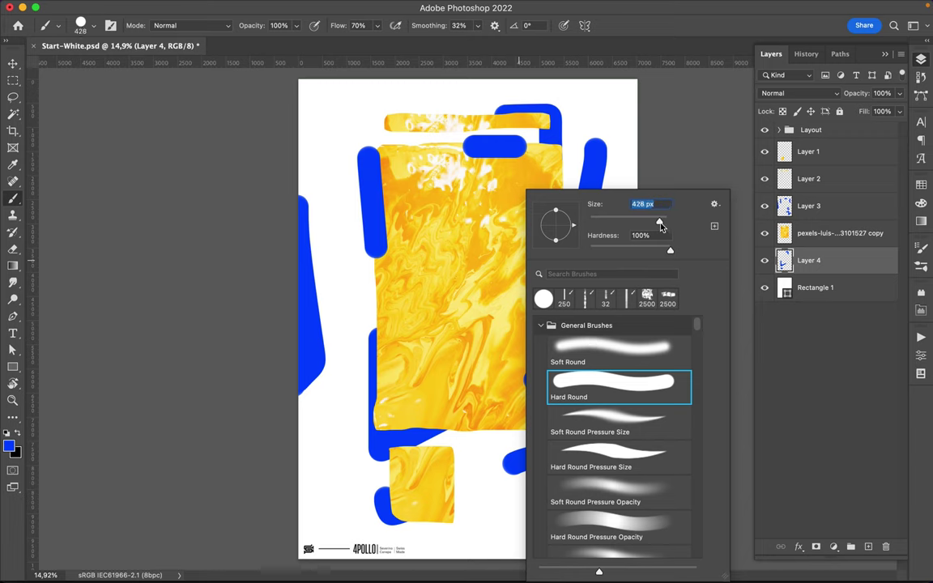
pyautogui.write('1400')
pyautogui.press('Return')
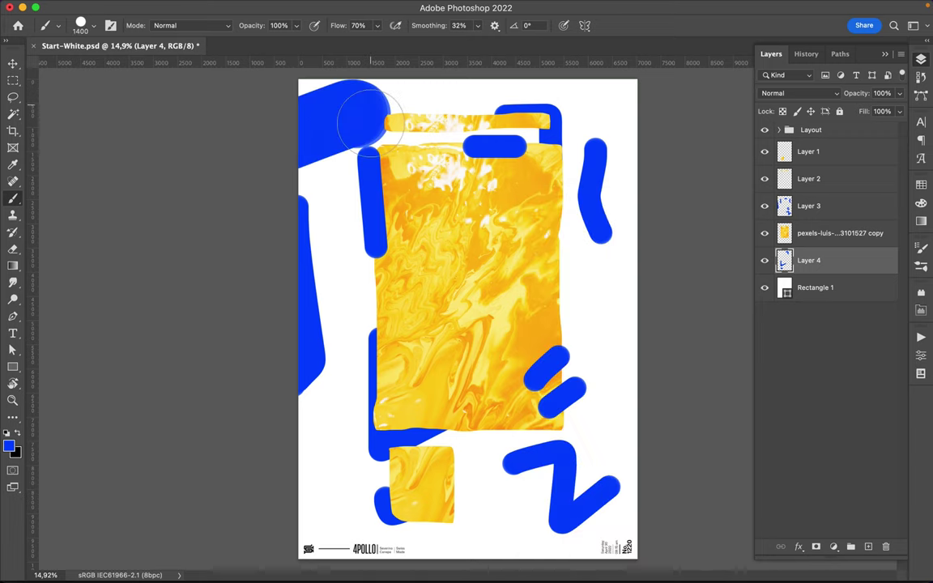
pyautogui.click(551, 239)
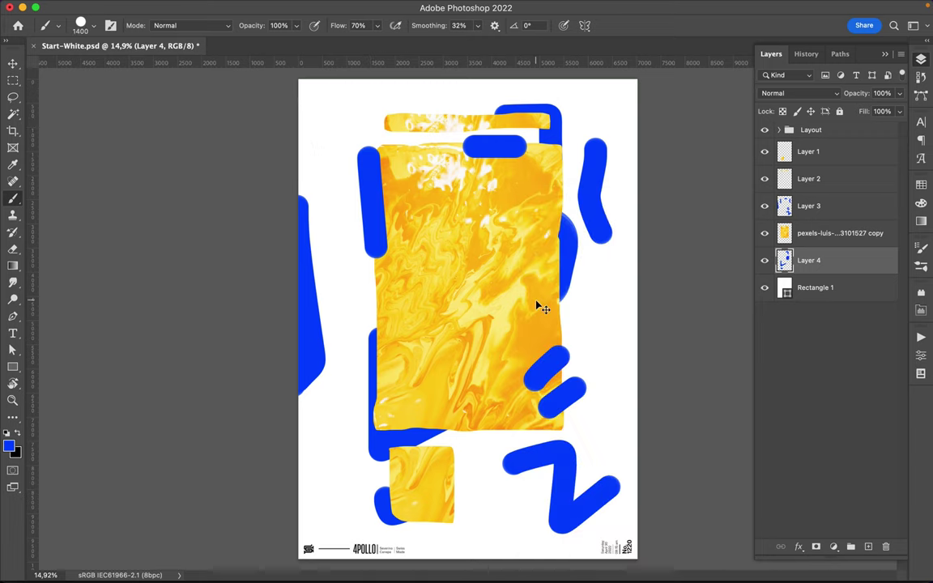
# - On a new layer above the marble, paint a large blue capsule over the yellow block and a lower-left blob
pyautogui.click(834, 233)
pyautogui.hotkey('ctrl', 'shift', 'alt', 'n')
pyautogui.click(539, 252)
pyautogui.keyDown('shift'); pyautogui.click(574, 290); pyautogui.keyUp('shift')
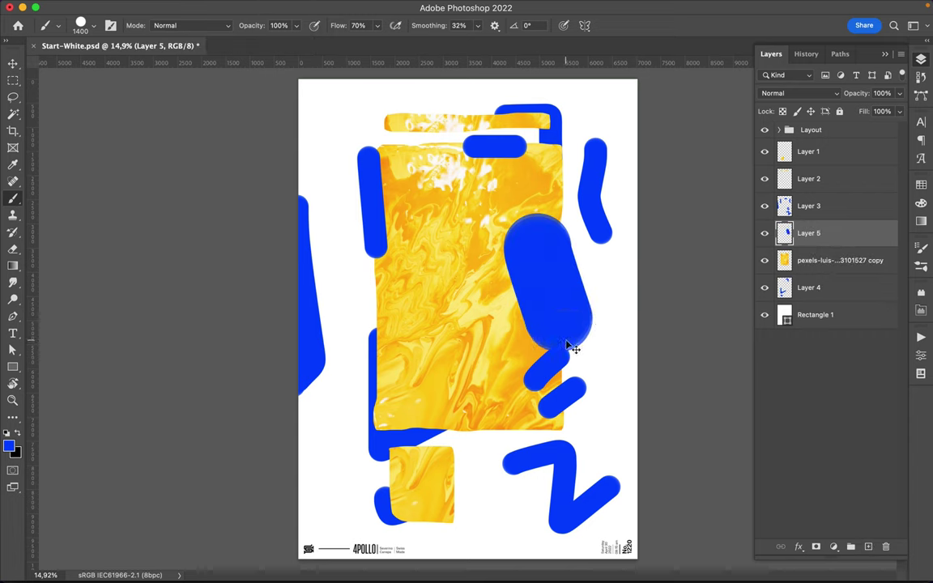
pyautogui.click(330, 456)
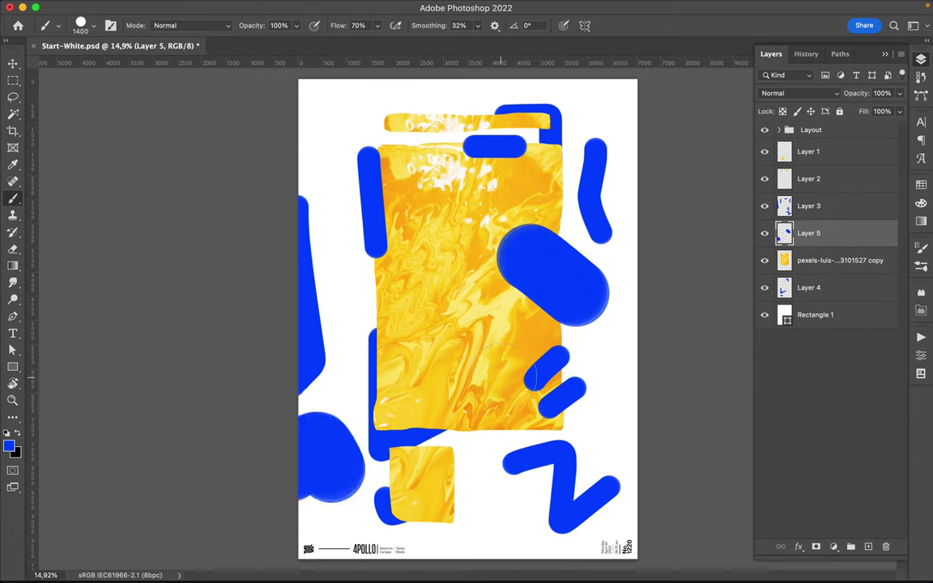
# - Check the layers under the canvas and add a new layer above Layer 5
pyautogui.press('v')
pyautogui.rightClick(486, 277)
pyautogui.click(848, 236)
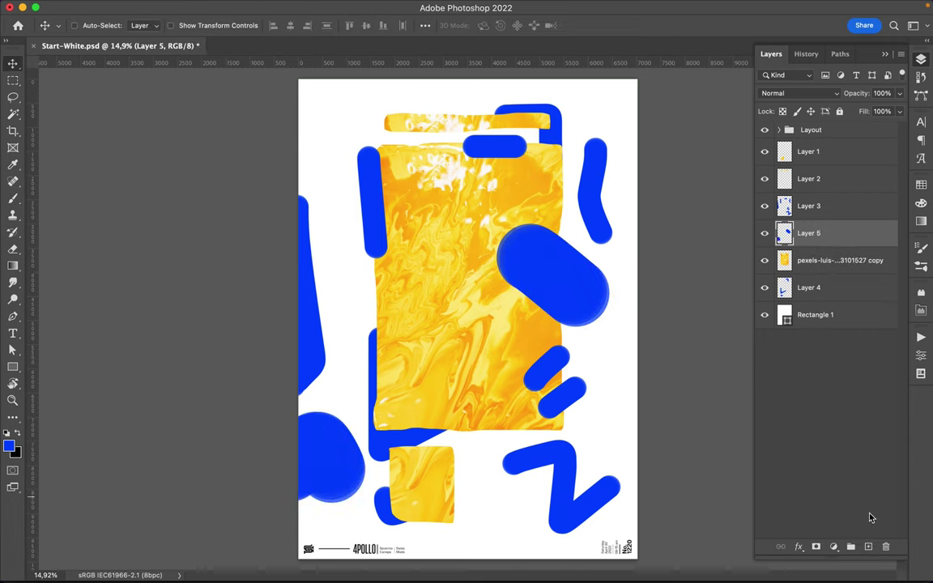
pyautogui.hotkey('ctrl', 'shift', 'alt', 'n')
pyautogui.press('b')
pyautogui.rightClick(430, 216)
# - With a 17 px brush, trace thin blue lines along the image's edges and the small square
pyautogui.write('17')
pyautogui.press('Return')
pyautogui.moveTo(373, 306); pyautogui.dragTo(382, 427)
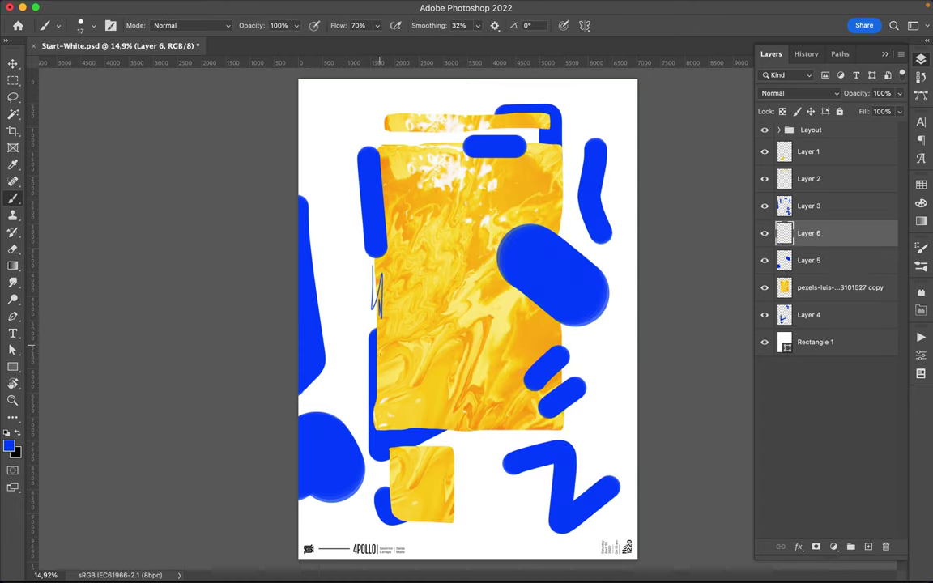
pyautogui.moveTo(562, 164); pyautogui.dragTo(568, 316)
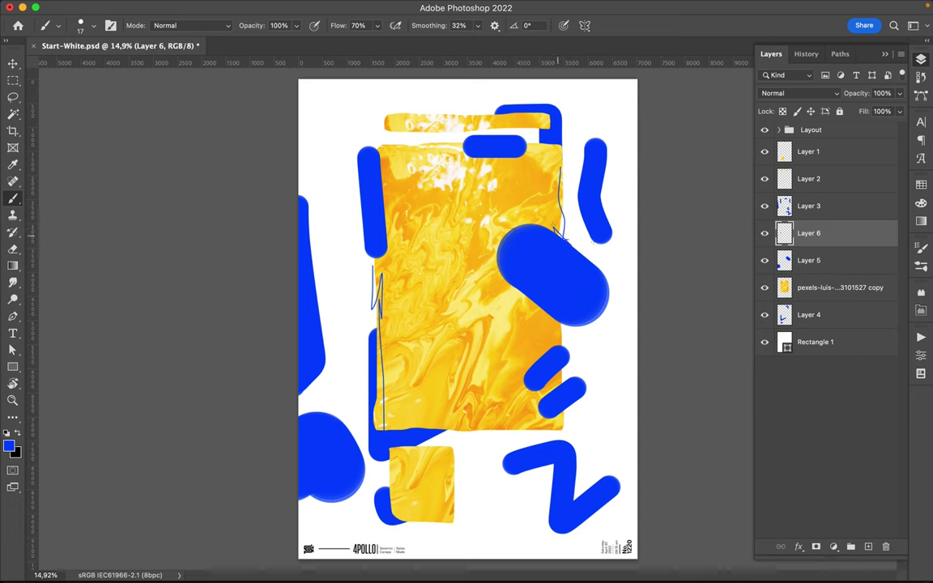
pyautogui.moveTo(377, 161); pyautogui.dragTo(463, 147)
pyautogui.moveTo(555, 160); pyautogui.dragTo(556, 234)
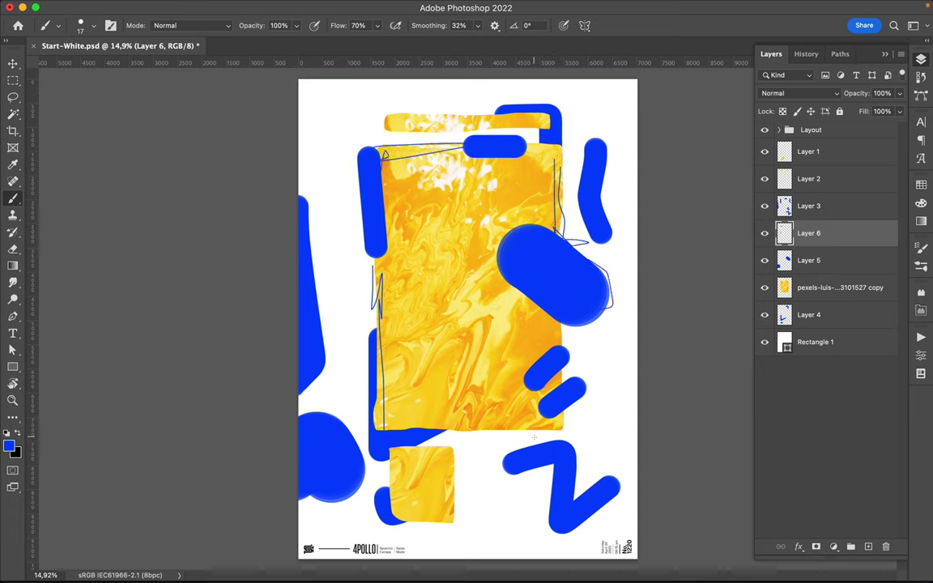
pyautogui.moveTo(455, 458); pyautogui.dragTo(391, 522)
# - Sketch overlapping rough rectangles at lower right, an upper-left zigzag, and lines across the top and bottom
pyautogui.moveTo(502, 429); pyautogui.dragTo(503, 432)
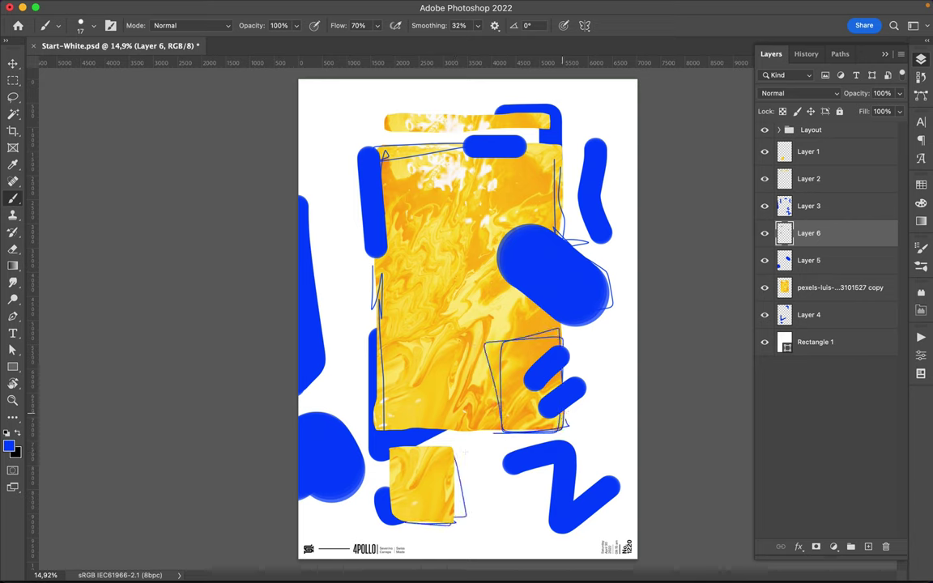
pyautogui.moveTo(490, 434); pyautogui.dragTo(564, 429)
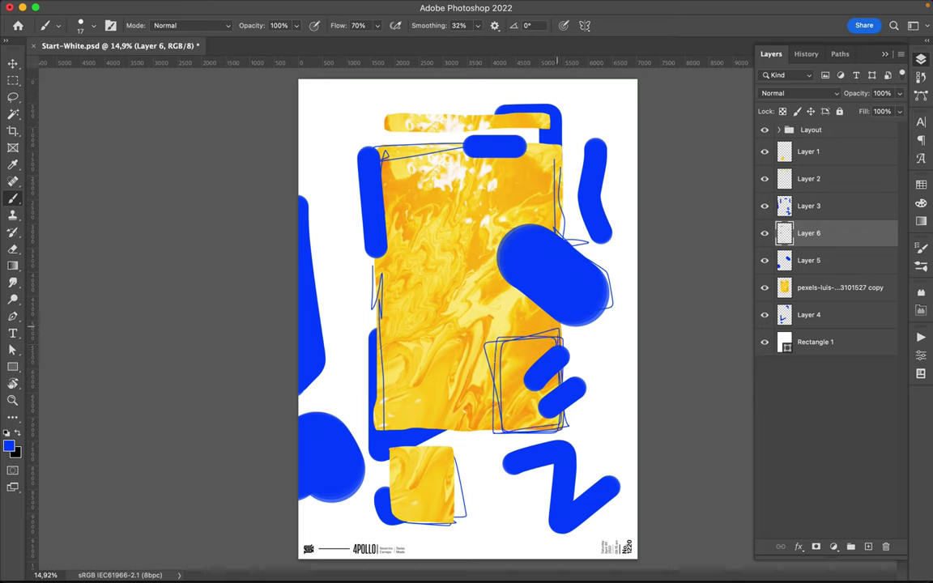
pyautogui.moveTo(495, 434)
pyautogui.mouseDown()
pyautogui.moveTo(497, 332)
pyautogui.moveTo(493, 397)
pyautogui.moveTo(551, 431)
pyautogui.mouseUp()
pyautogui.moveTo(357, 178)
pyautogui.mouseDown()
pyautogui.moveTo(332, 122)
pyautogui.moveTo(306, 177)
pyautogui.mouseUp()
pyautogui.moveTo(427, 113)
pyautogui.mouseDown()
pyautogui.moveTo(502, 91)
pyautogui.moveTo(577, 103)
pyautogui.mouseUp()
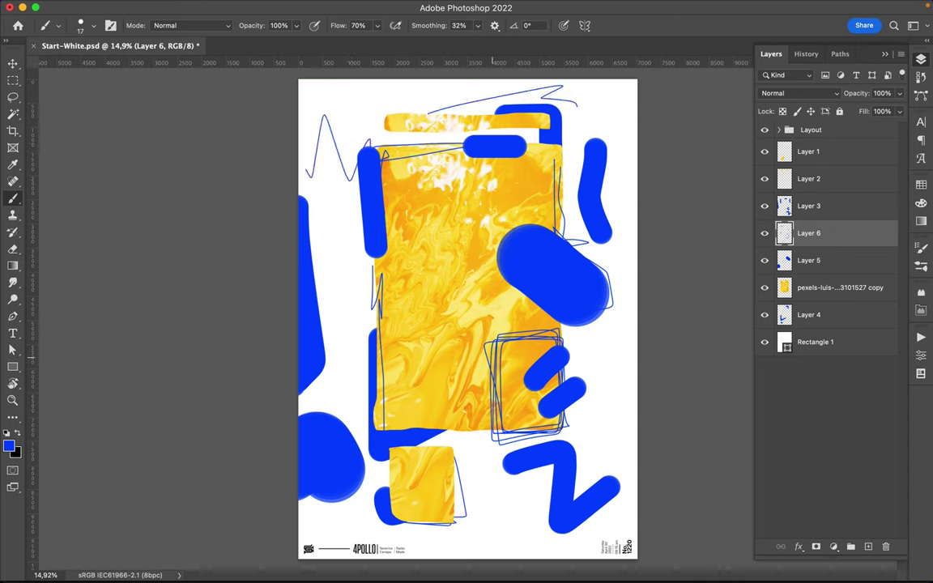
pyautogui.moveTo(377, 424); pyautogui.dragTo(488, 422)
# - Add a long arc, scribbles beside the right stroke, short left lines, and outline the small square, then add a top layer
pyautogui.moveTo(537, 185); pyautogui.dragTo(407, 405)
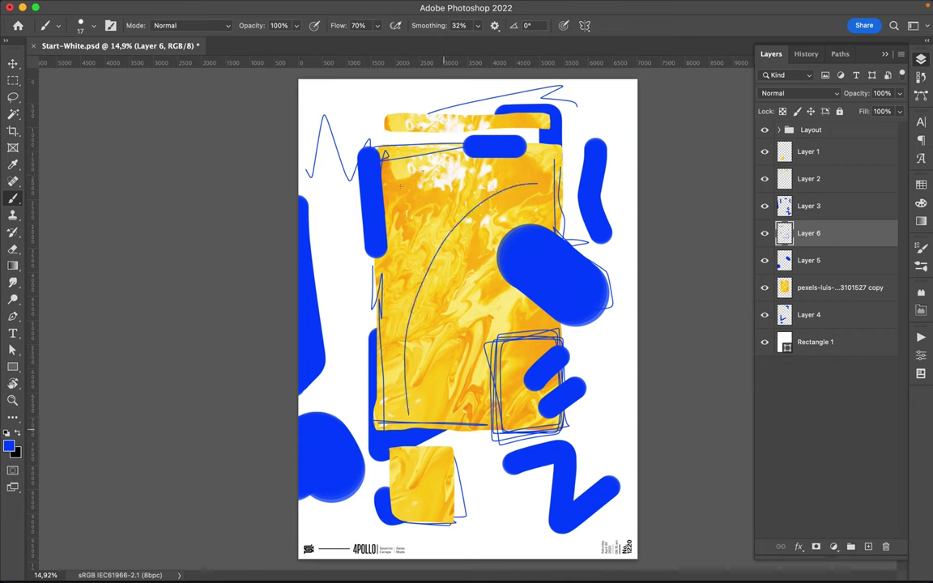
pyautogui.moveTo(460, 451); pyautogui.dragTo(460, 472)
pyautogui.moveTo(567, 387); pyautogui.dragTo(576, 424)
pyautogui.moveTo(563, 154); pyautogui.dragTo(571, 223)
pyautogui.moveTo(585, 139); pyautogui.dragTo(598, 220)
pyautogui.moveTo(321, 324); pyautogui.dragTo(336, 317)
pyautogui.moveTo(324, 341); pyautogui.dragTo(346, 322)
pyautogui.moveTo(379, 454); pyautogui.dragTo(457, 527)
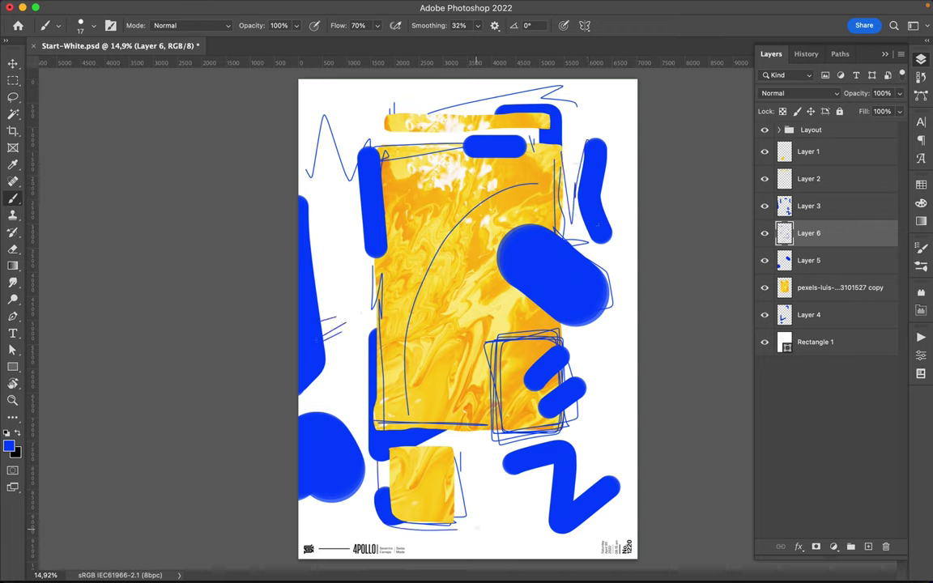
pyautogui.click(808, 151)
pyautogui.hotkey('ctrl', 'shift', 'alt', 'n')
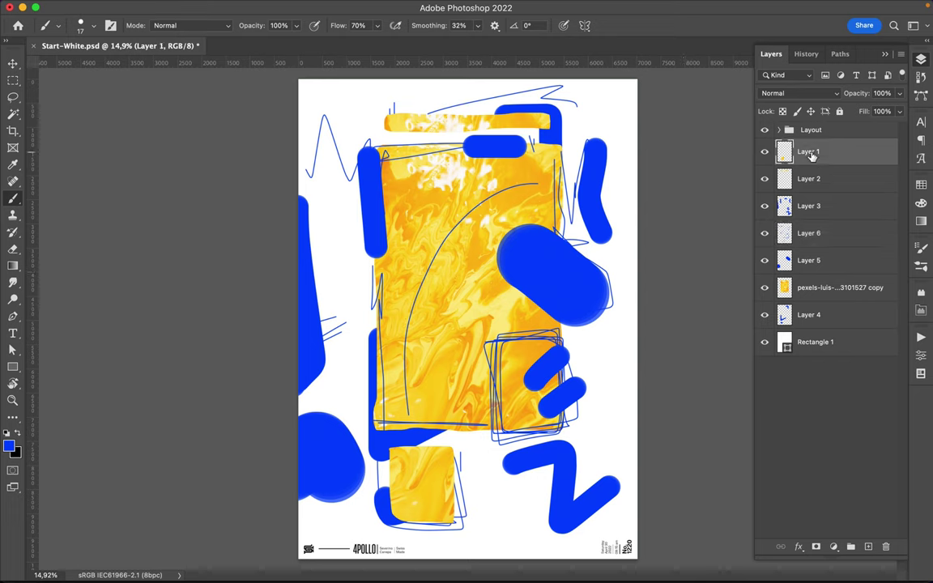
# - Outline the small yellow square and scribble thin blue lines along the top band and yellow area
pyautogui.moveTo(444, 496); pyautogui.dragTo(393, 451)
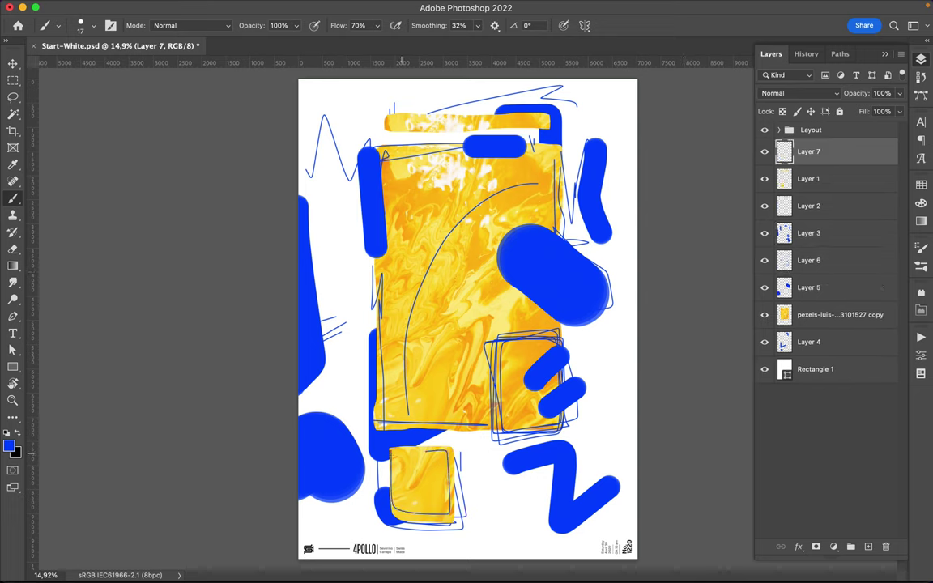
pyautogui.moveTo(408, 130); pyautogui.dragTo(539, 129)
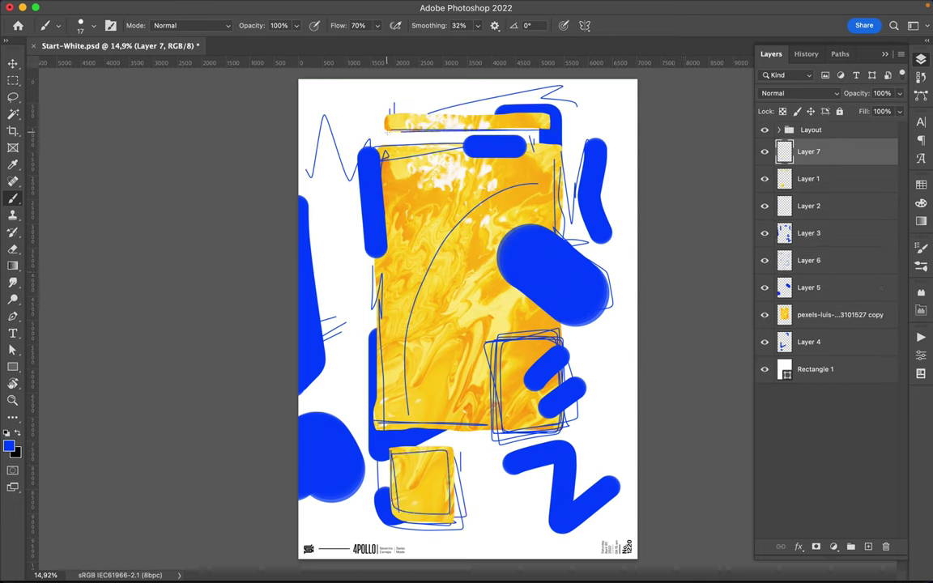
pyautogui.moveTo(380, 124); pyautogui.dragTo(384, 138)
pyautogui.moveTo(567, 113); pyautogui.dragTo(576, 156)
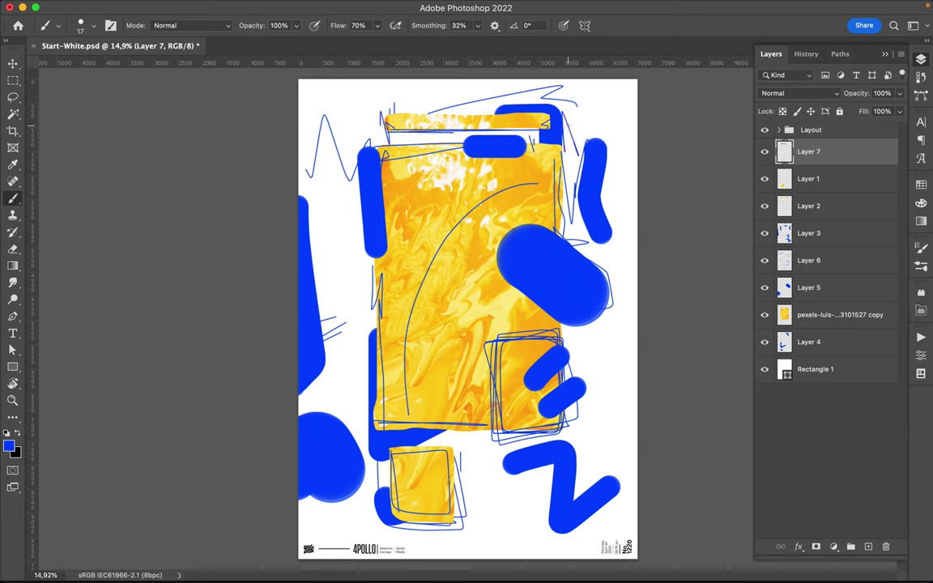
pyautogui.moveTo(420, 304); pyautogui.dragTo(397, 283)
# - Reduce the brush size to 7 px
pyautogui.rightClick(503, 358)
pyautogui.press('[')
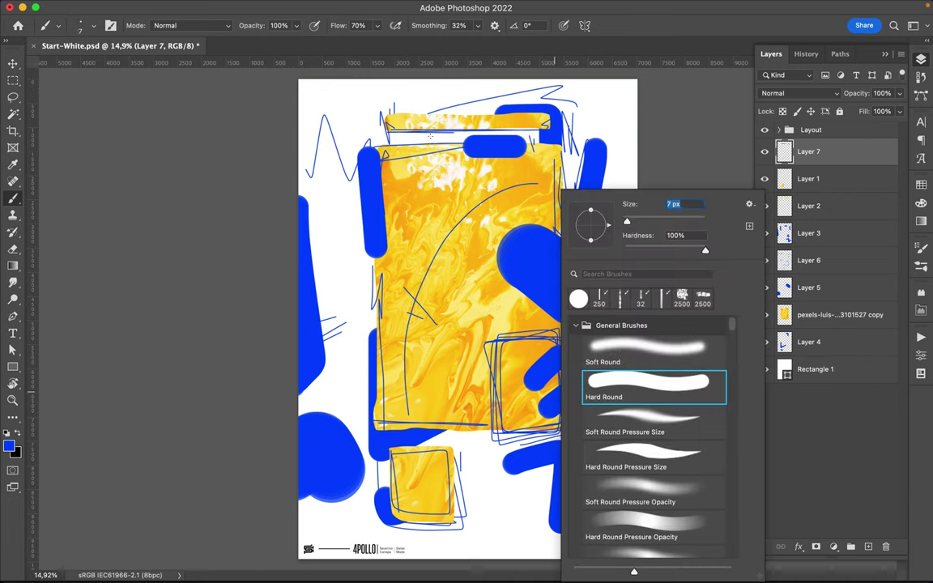
pyautogui.press('Return')
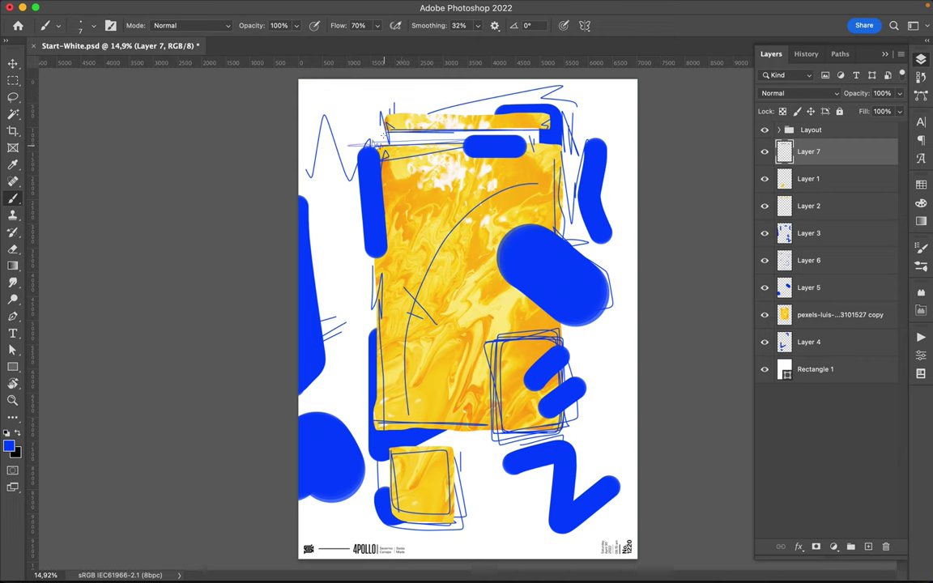
pyautogui.press('XF86AudioRaiseVolume')
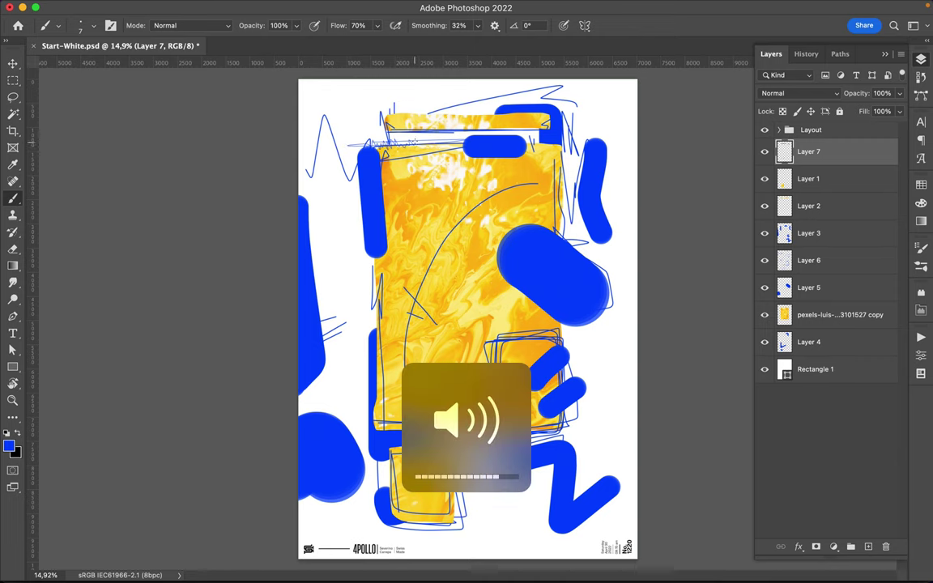
# - Draw fine wavy lines along the top edge, arcs around the blob, and scribbles by the bar and Z
pyautogui.moveTo(382, 146); pyautogui.dragTo(431, 146)
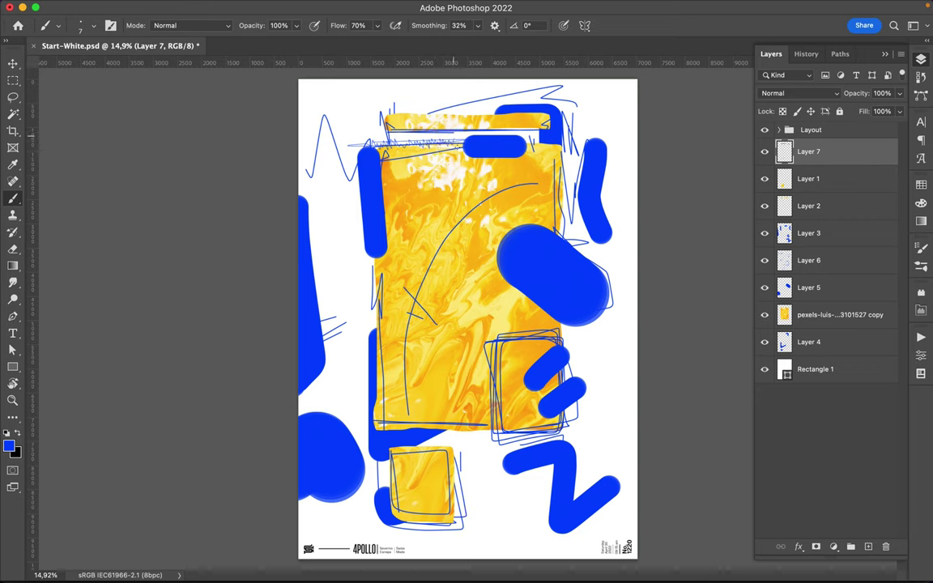
pyautogui.moveTo(581, 245); pyautogui.dragTo(454, 209)
pyautogui.moveTo(528, 243)
pyautogui.mouseDown()
pyautogui.moveTo(489, 222)
pyautogui.moveTo(479, 231)
pyautogui.mouseUp()
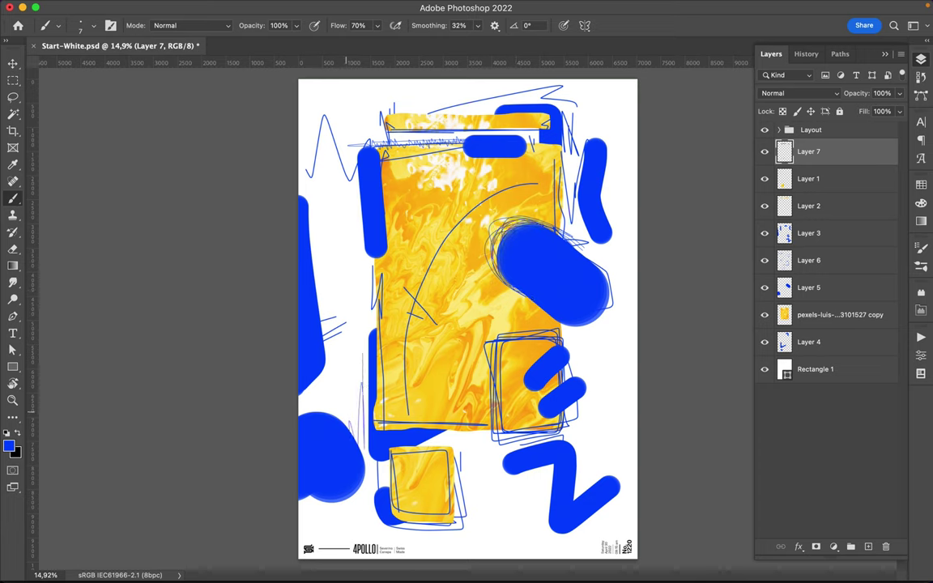
pyautogui.moveTo(362, 356); pyautogui.dragTo(369, 441)
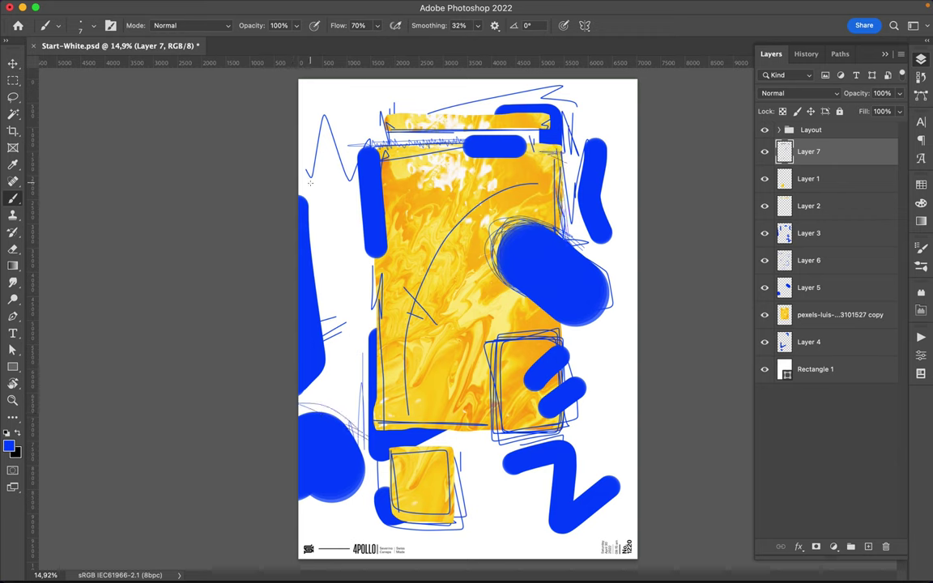
pyautogui.moveTo(356, 162); pyautogui.dragTo(361, 239)
pyautogui.moveTo(497, 473)
pyautogui.mouseDown()
pyautogui.moveTo(505, 457)
pyautogui.moveTo(551, 468)
pyautogui.mouseUp()
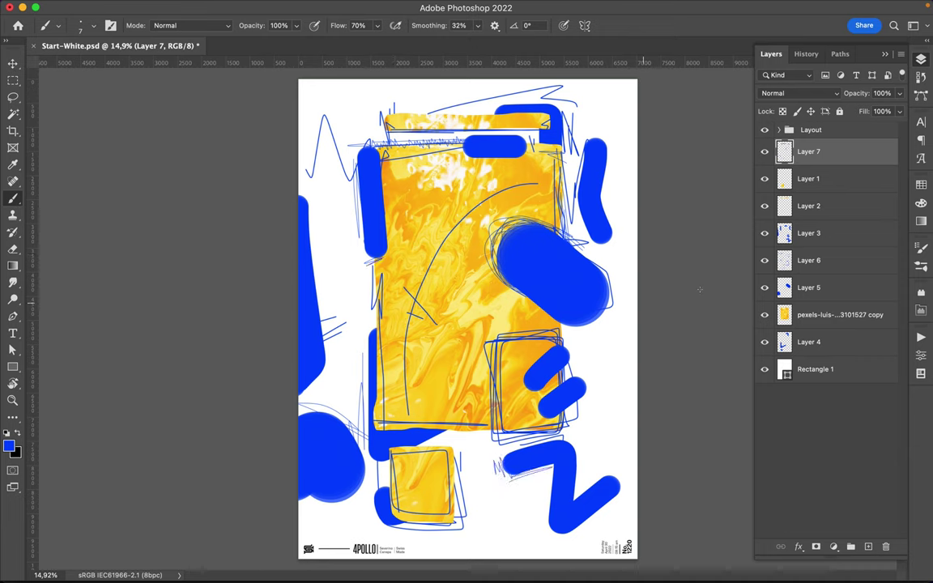
# - Check the 1 px brush setting and pan around the poster's white margins
pyautogui.rightClick(525, 200)
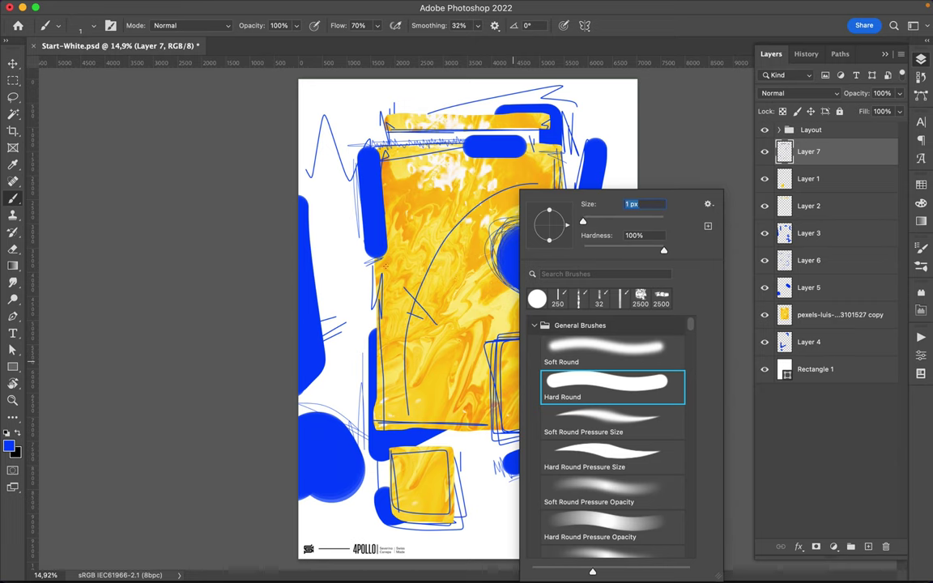
pyautogui.press('Return')
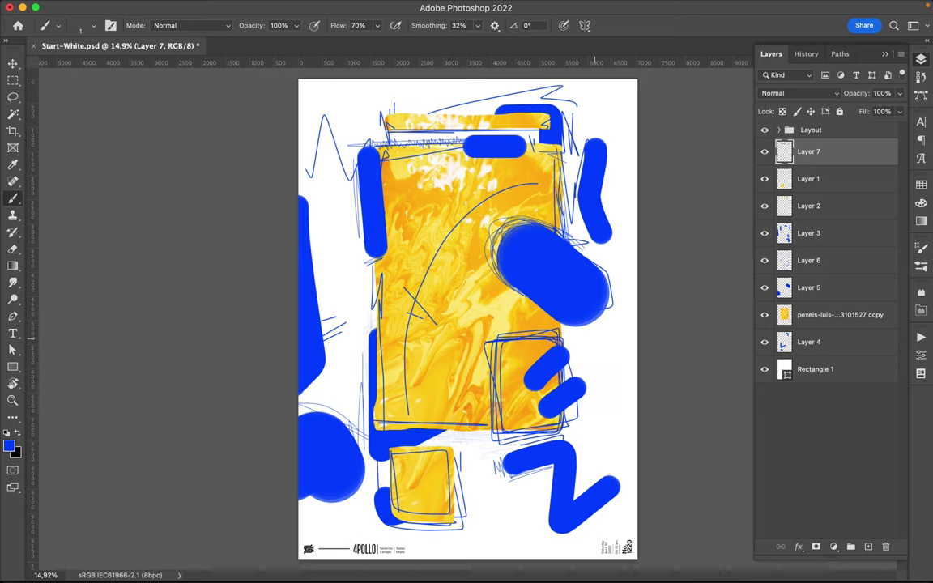
pyautogui.scroll(3, 599, 300)
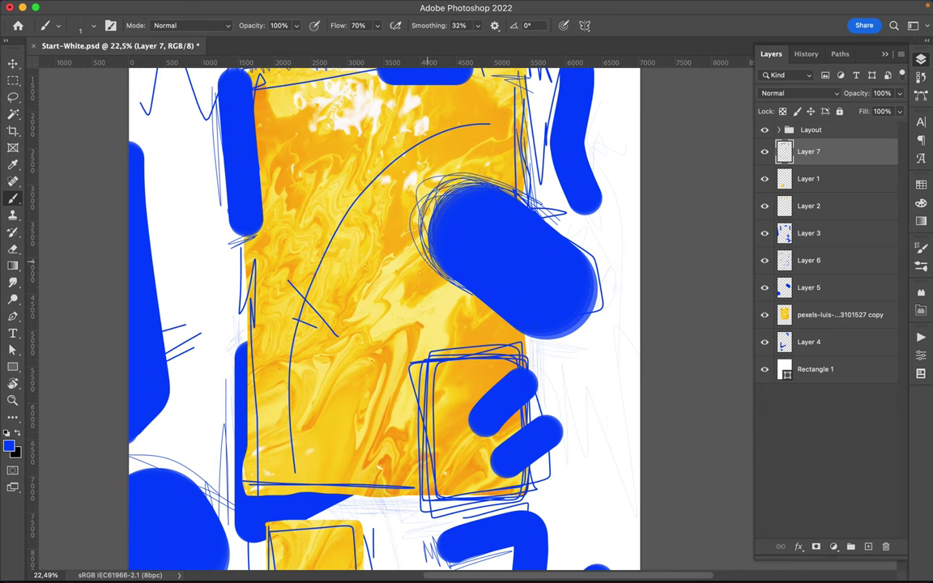
pyautogui.scroll(3, 354, 294)
pyautogui.hscroll(-2, 354, 294)
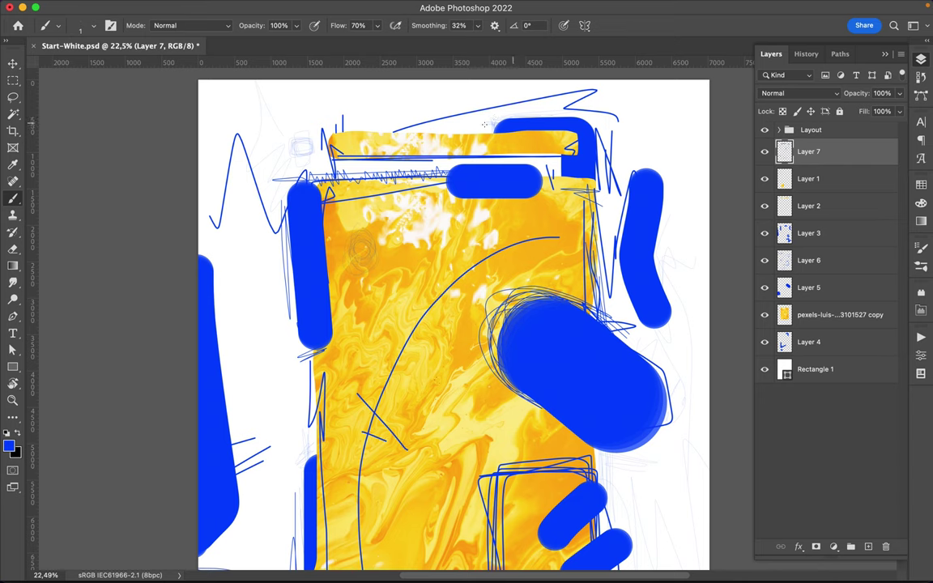
pyautogui.scroll(-2, 405, 243)
pyautogui.scroll(-3, 237, 244)
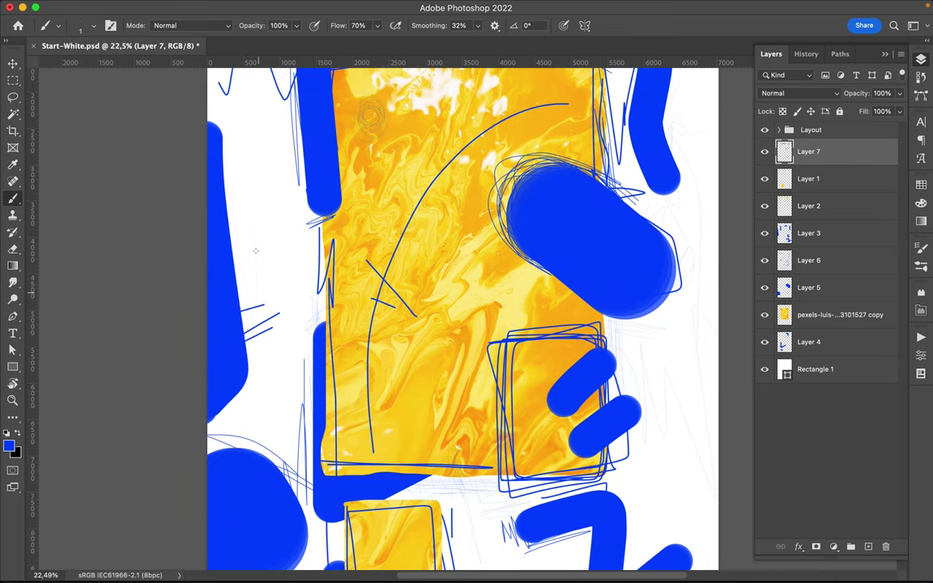
pyautogui.scroll(-2, 405, 283)
pyautogui.scroll(-3, 405, 284)
# - Set the brush size to 3 px and scroll across the margins for hairline hatching
pyautogui.rightClick(362, 186)
pyautogui.write('3')
pyautogui.press('Return')
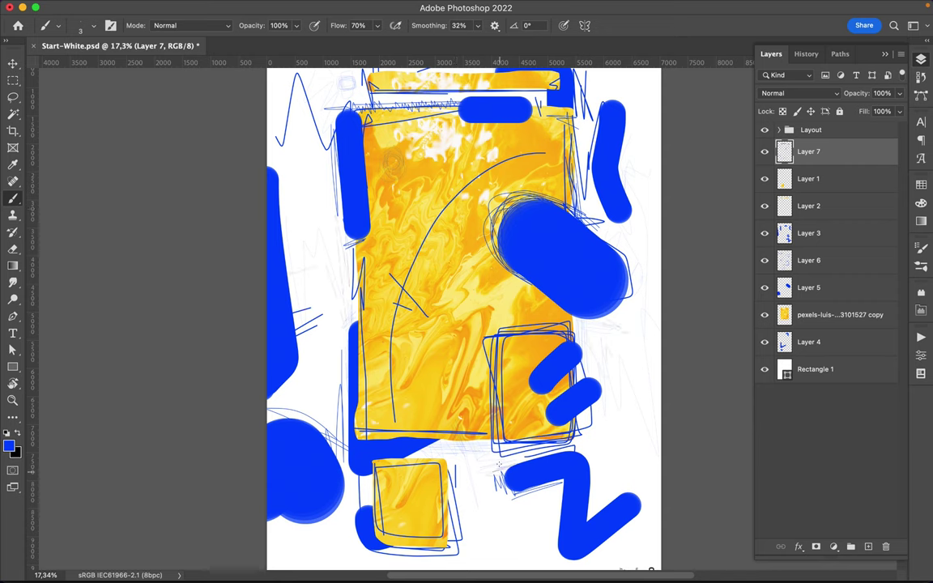
pyautogui.scroll(-3, 425, 486)
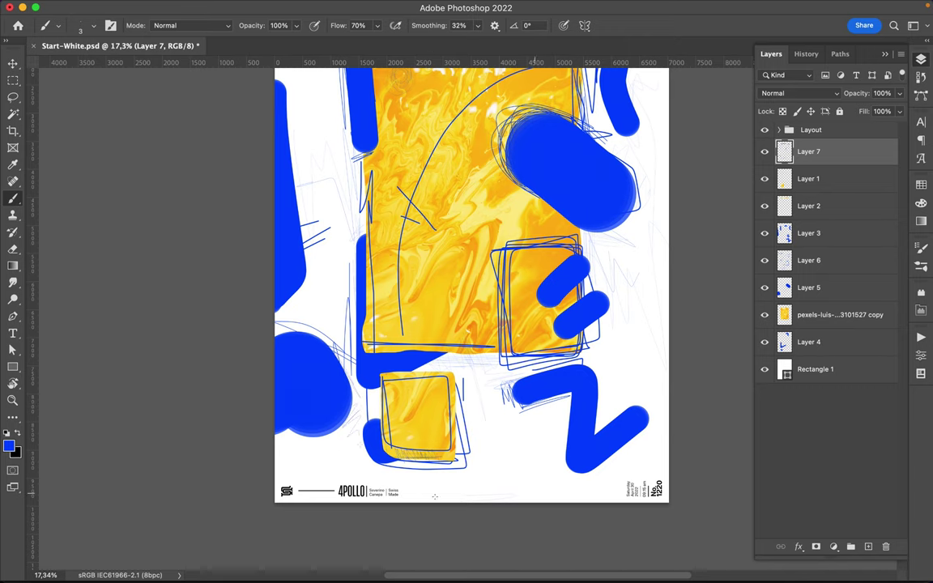
pyautogui.scroll(4, 592, 425)
pyautogui.rightClick(592, 424)
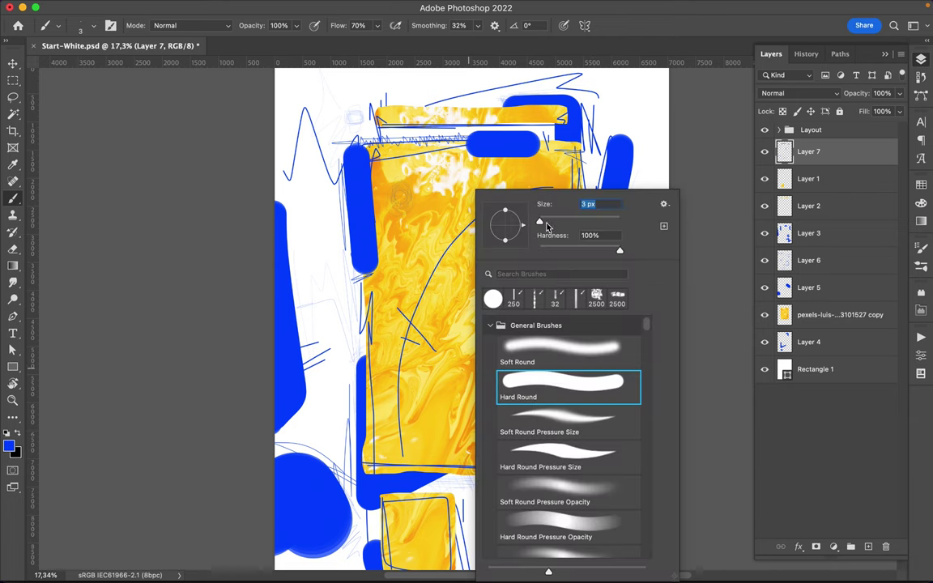
# - With a 23 px brush, draw thin lines above the blue blob, at the right edge, and across the top
pyautogui.press('Return')
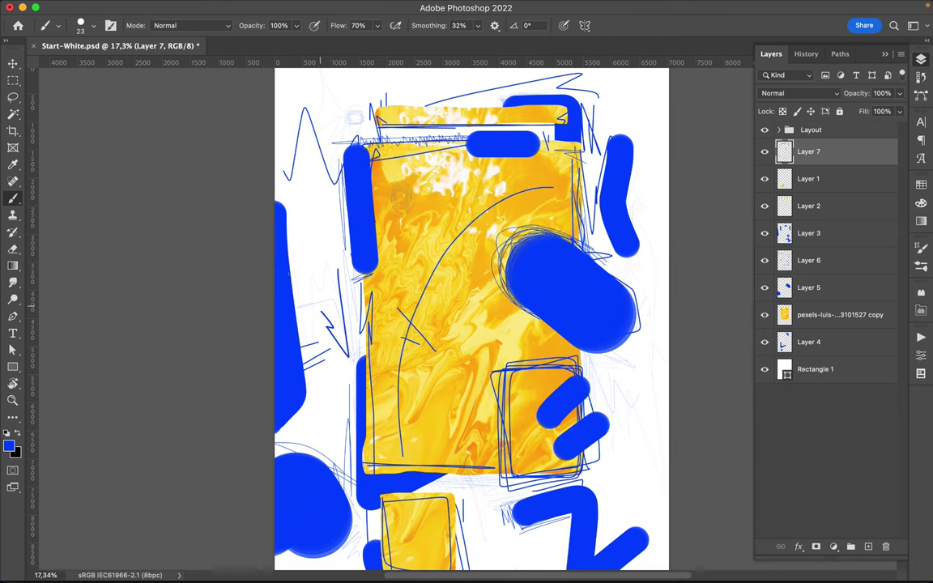
pyautogui.moveTo(532, 217); pyautogui.dragTo(575, 238)
pyautogui.moveTo(640, 223); pyautogui.dragTo(668, 296)
pyautogui.scroll(3, 644, 203)
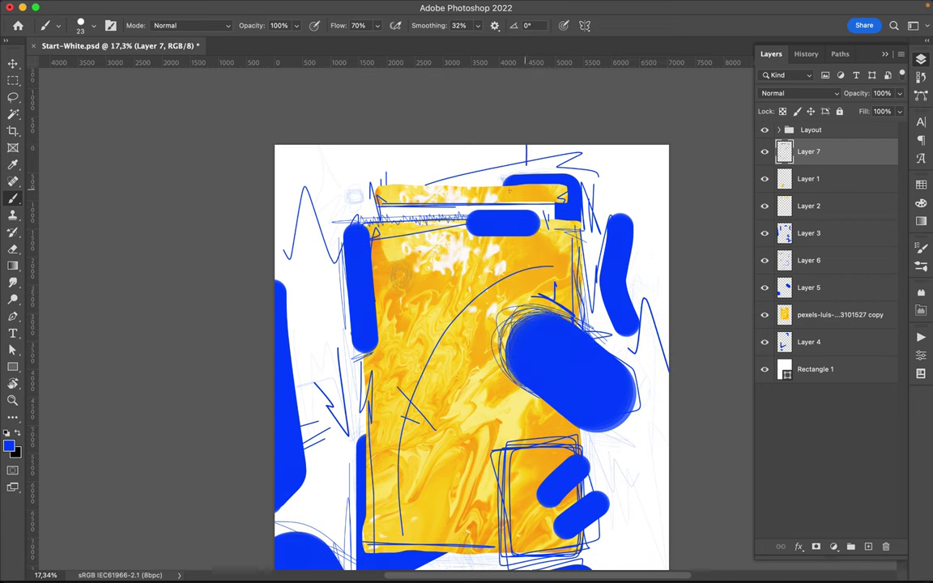
pyautogui.moveTo(392, 193); pyautogui.dragTo(509, 192)
pyautogui.scroll(-4, 471, 324)
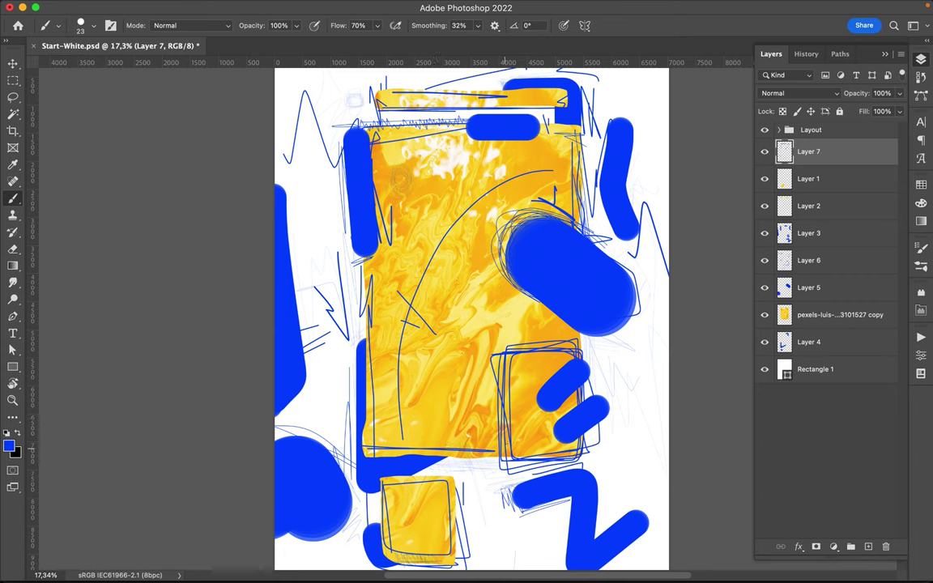
pyautogui.scroll(-4, 471, 324)
# - Enlarge the brush to 43 px and reposition the view
pyautogui.rightClick(587, 195)
pyautogui.moveTo(659, 222); pyautogui.dragTo(667, 223)
pyautogui.click(345, 295)
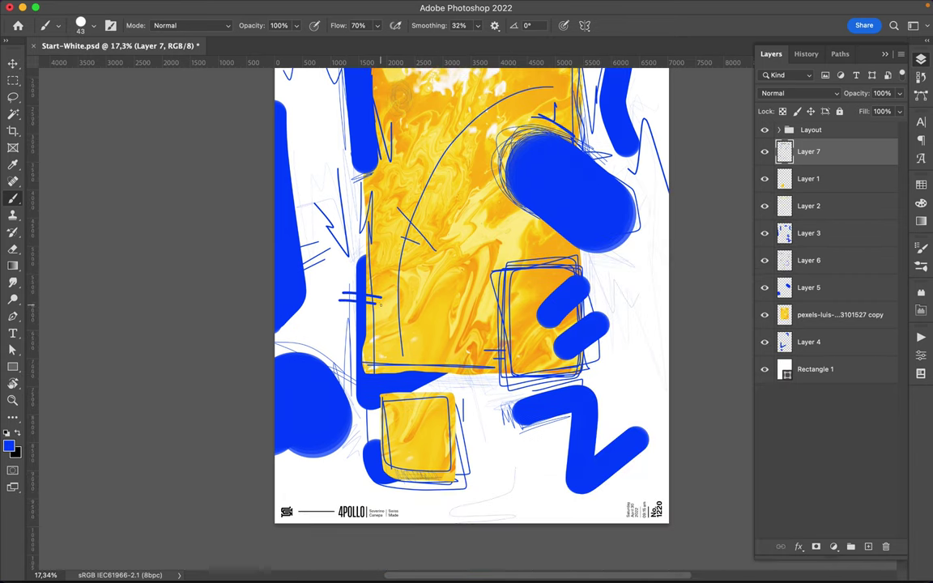
pyautogui.scroll(5, 336, 272)
pyautogui.scroll(-5, 559, 324)
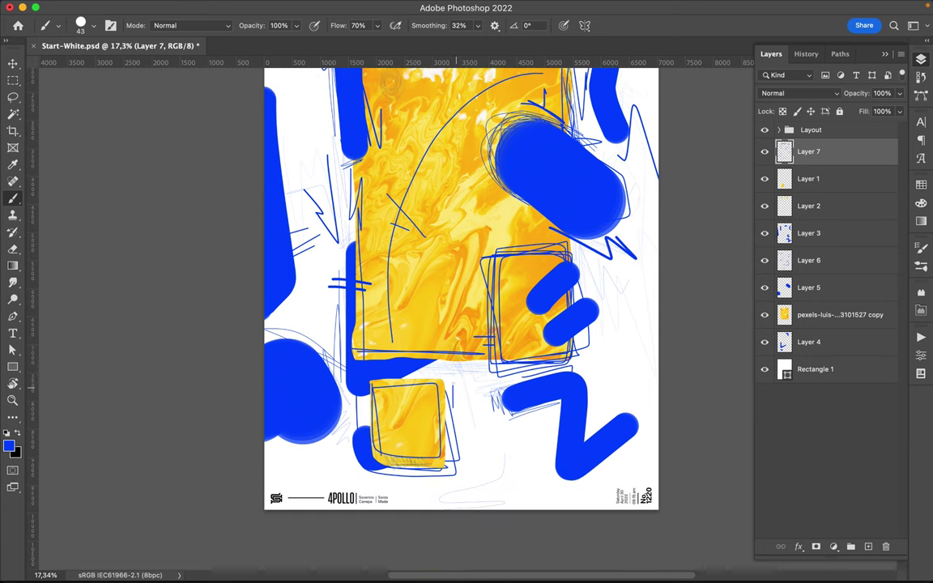
pyautogui.scroll(3, 445, 344)
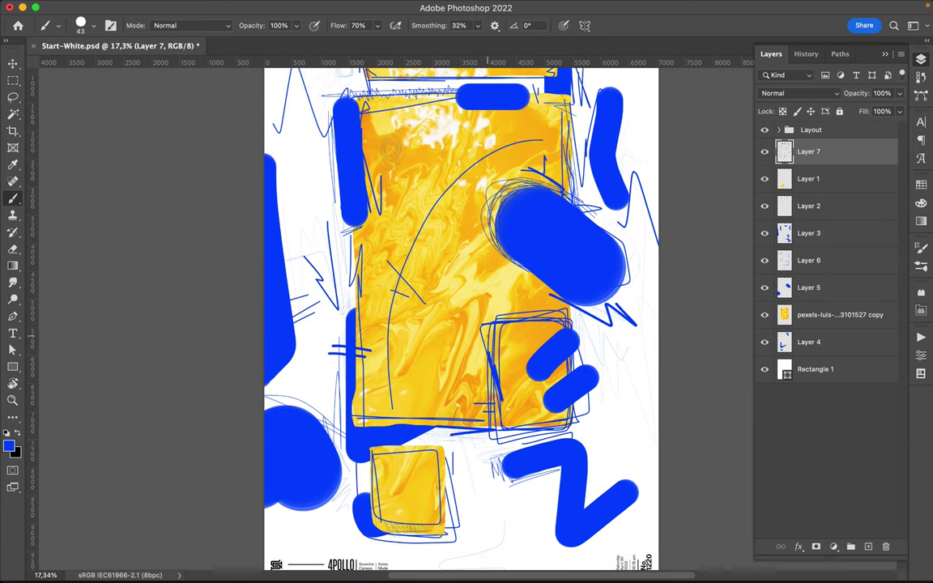
pyautogui.scroll(2, 634, 247)
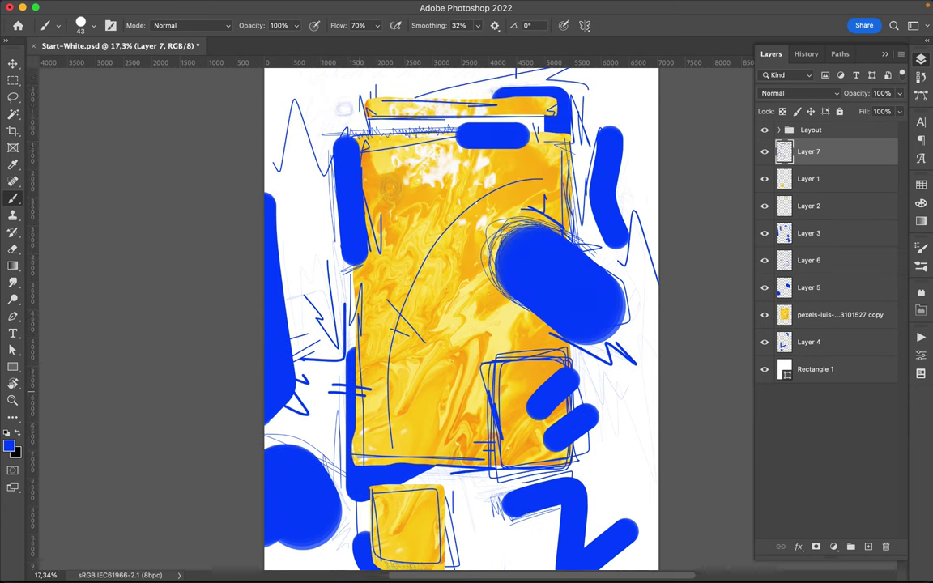
# - At 79 px, paint a curve over the blob, a bottom zigzag, small-square strokes and an upper-right squiggle
pyautogui.rightClick(634, 247)
pyautogui.moveTo(302, 284); pyautogui.dragTo(322, 247)
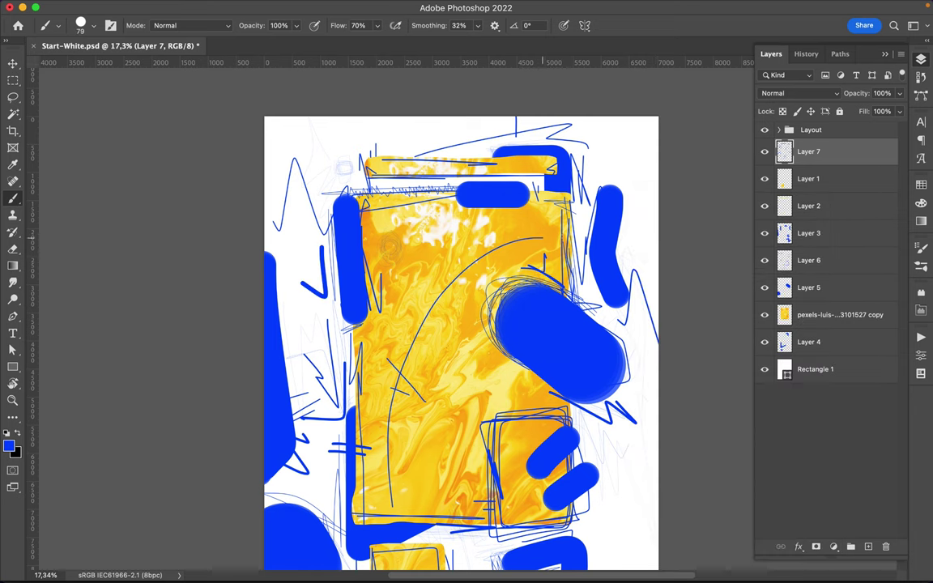
pyautogui.moveTo(451, 215); pyautogui.dragTo(553, 234)
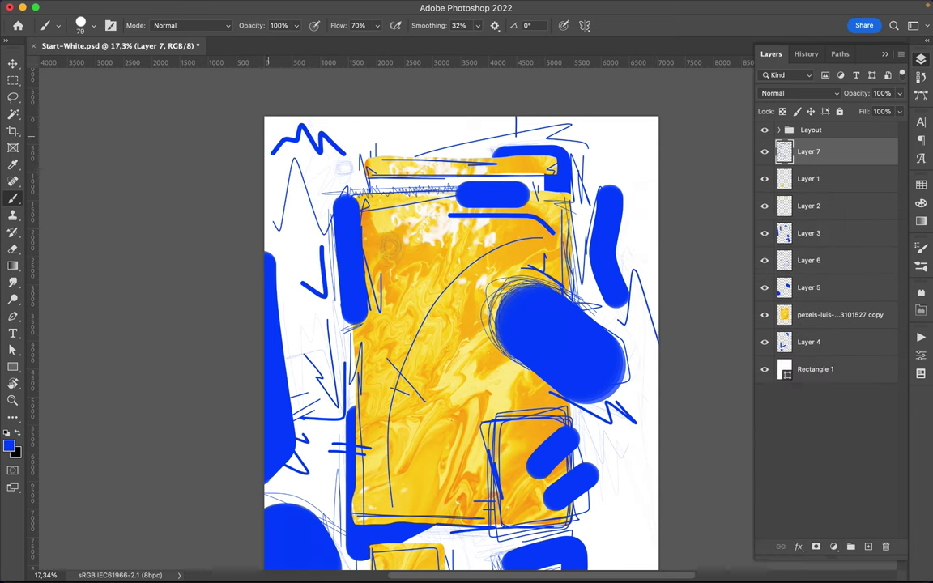
pyautogui.scroll(-5, 243, 142)
pyautogui.moveTo(575, 505); pyautogui.dragTo(479, 417)
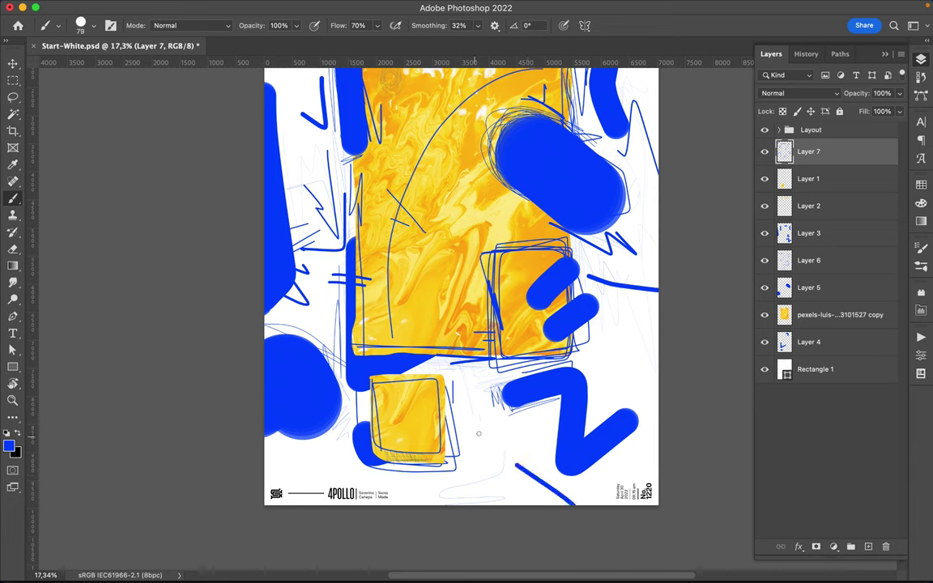
pyautogui.moveTo(373, 411); pyautogui.dragTo(406, 441)
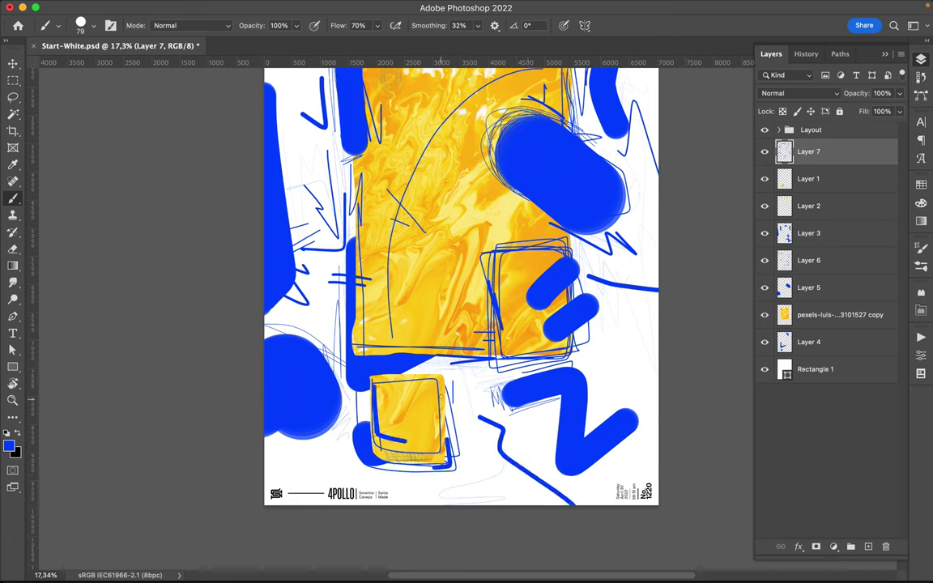
pyautogui.moveTo(430, 391)
pyautogui.mouseDown()
pyautogui.moveTo(430, 375)
pyautogui.moveTo(420, 376)
pyautogui.moveTo(433, 298)
pyautogui.moveTo(445, 344)
pyautogui.mouseUp()
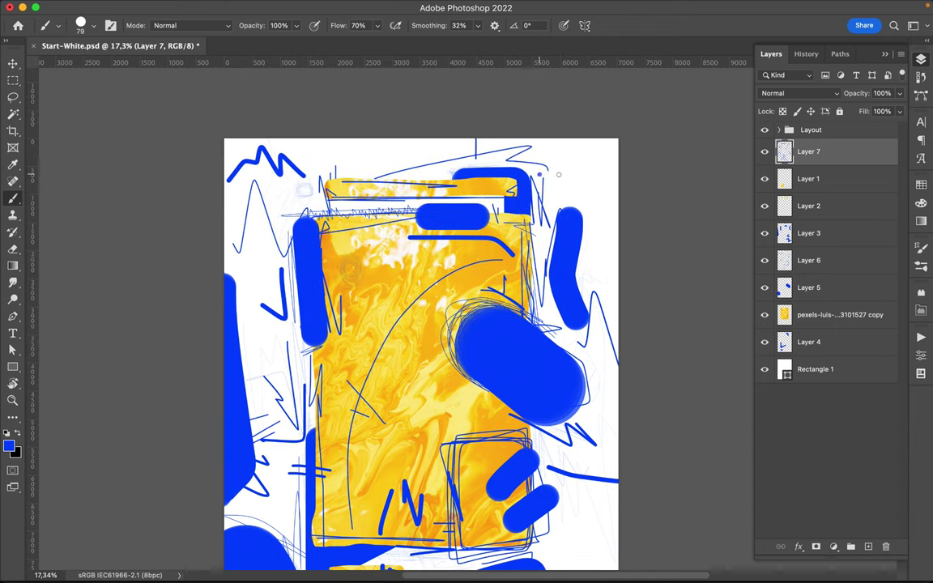
pyautogui.moveTo(539, 174)
pyautogui.mouseDown()
pyautogui.moveTo(569, 186)
pyautogui.moveTo(610, 277)
pyautogui.mouseUp()
# - Copy a small circle of yellow marble onto Layer 8 and place it over the big blue pill
pyautogui.scroll(-3, 610, 275)
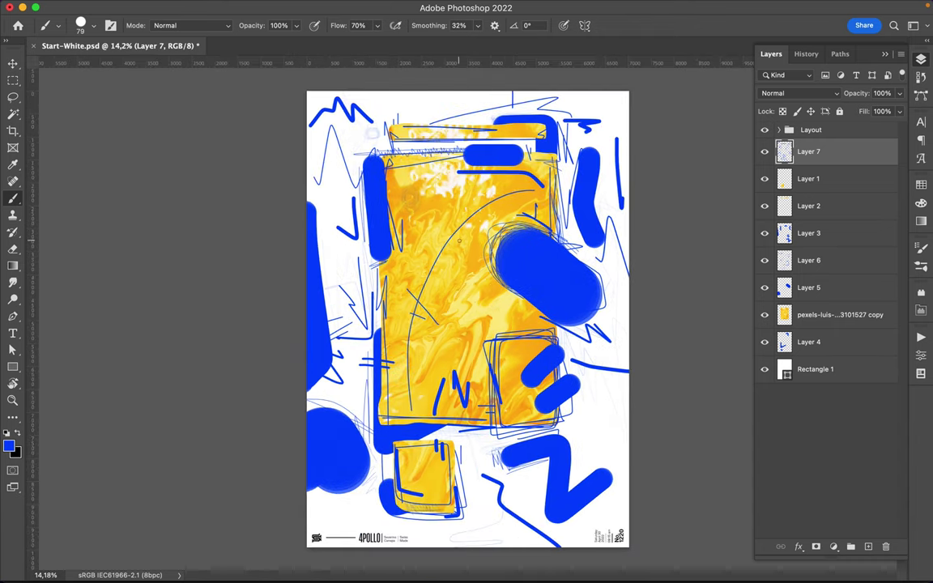
pyautogui.press('l')
pyautogui.click(809, 315)
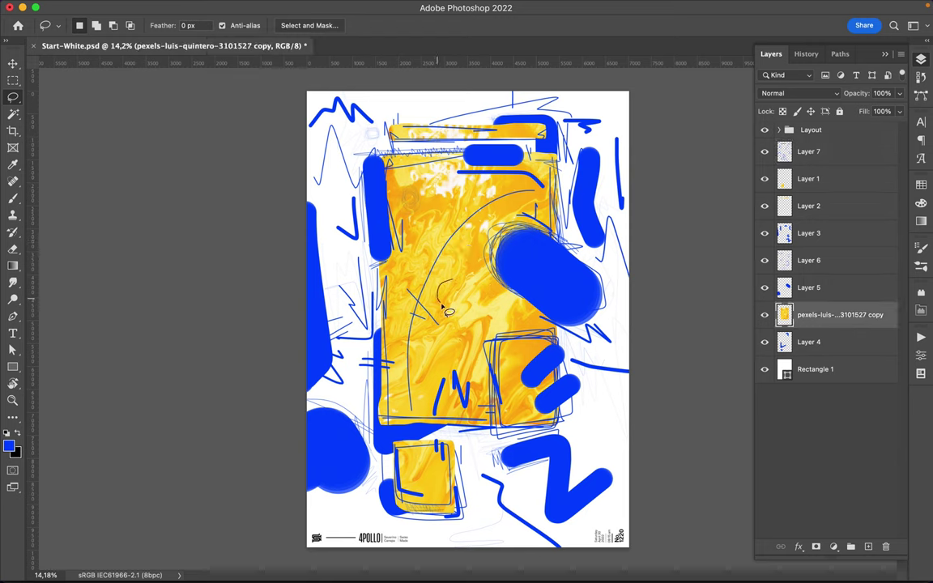
pyautogui.hotkey('ctrl', 'shift', 'alt', 'n')
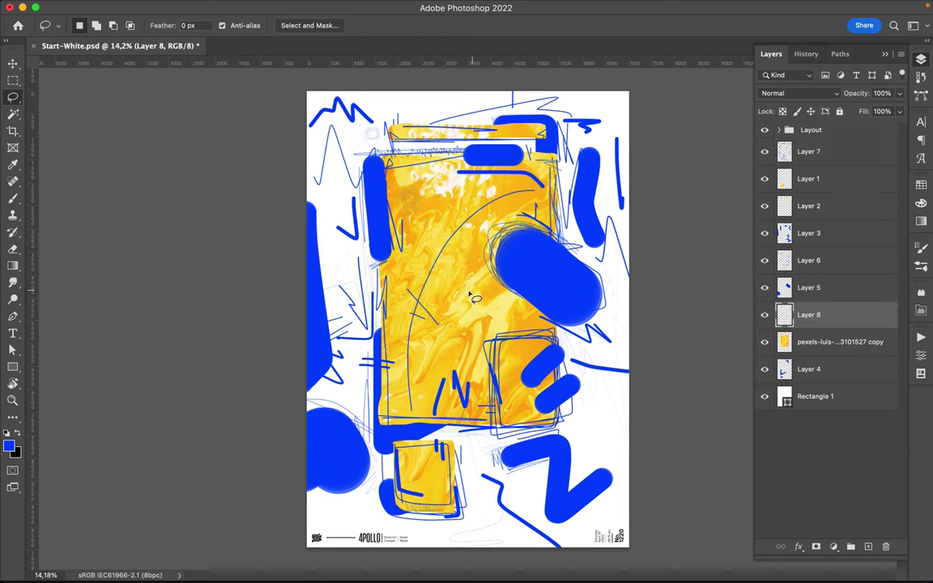
pyautogui.press('v')
pyautogui.moveTo(809, 315); pyautogui.dragTo(808, 143)
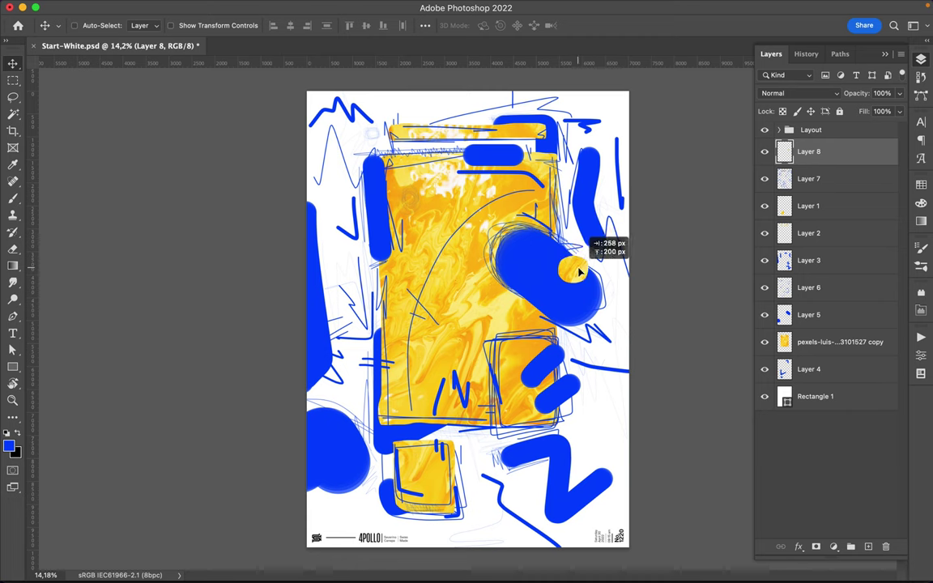
pyautogui.press('b')
pyautogui.rightClick(580, 273)
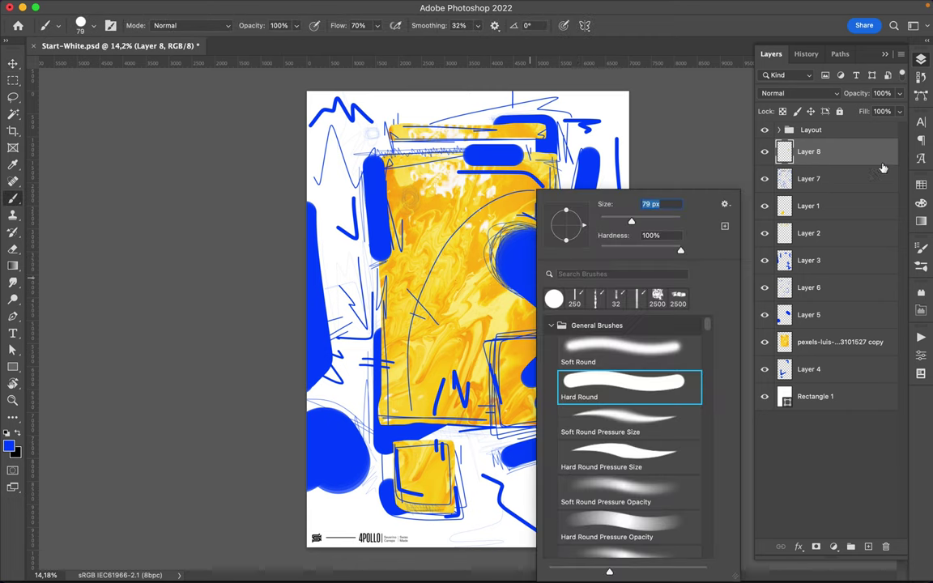
# - With white as the colour, paint a zigzag on the big blue pill, a Z-shape stroke and an L-mark
pyautogui.press('F7')
pyautogui.press('x')
pyautogui.moveTo(495, 290); pyautogui.dragTo(573, 307)
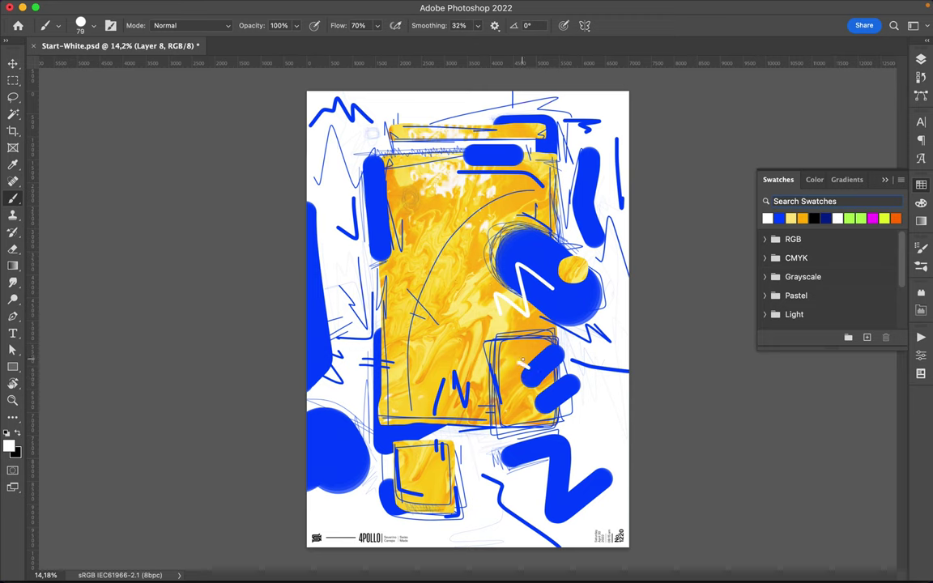
pyautogui.moveTo(588, 499); pyautogui.dragTo(559, 470)
pyautogui.moveTo(427, 472)
pyautogui.mouseDown()
pyautogui.moveTo(446, 483)
pyautogui.moveTo(431, 484)
pyautogui.mouseUp()
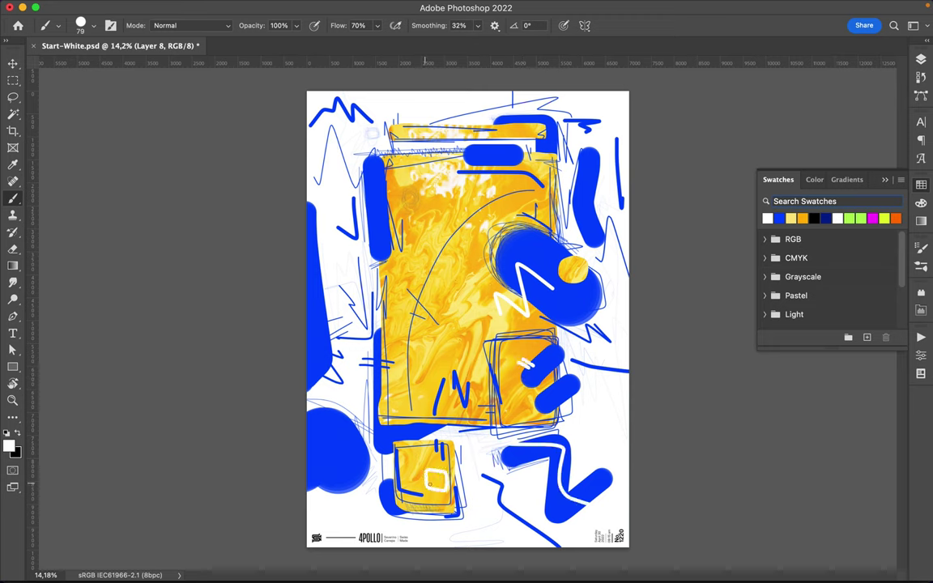
# - Add white zigzags on the lower-left circle, a curl on the top pill, and marble edge marks
pyautogui.moveTo(318, 458); pyautogui.dragTo(348, 417)
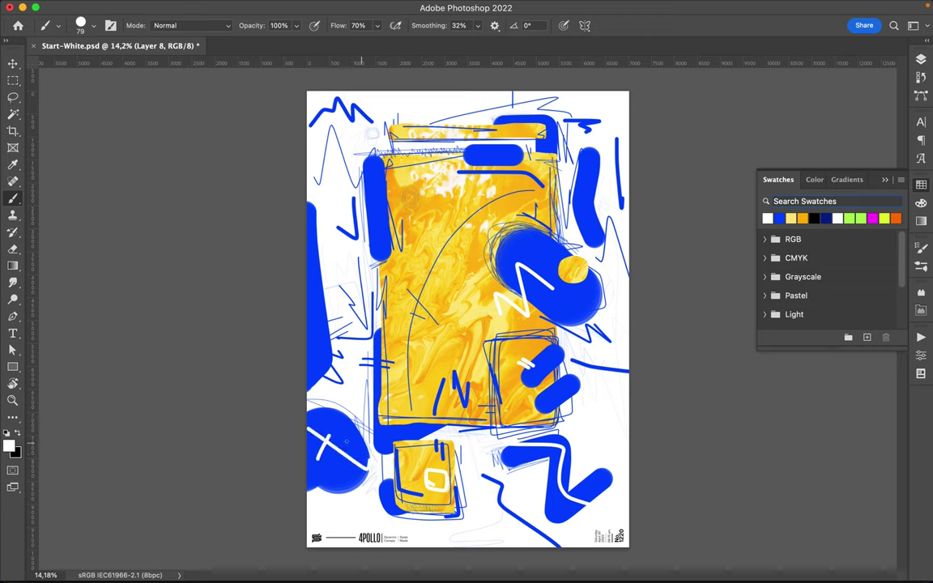
pyautogui.moveTo(487, 156); pyautogui.dragTo(511, 162)
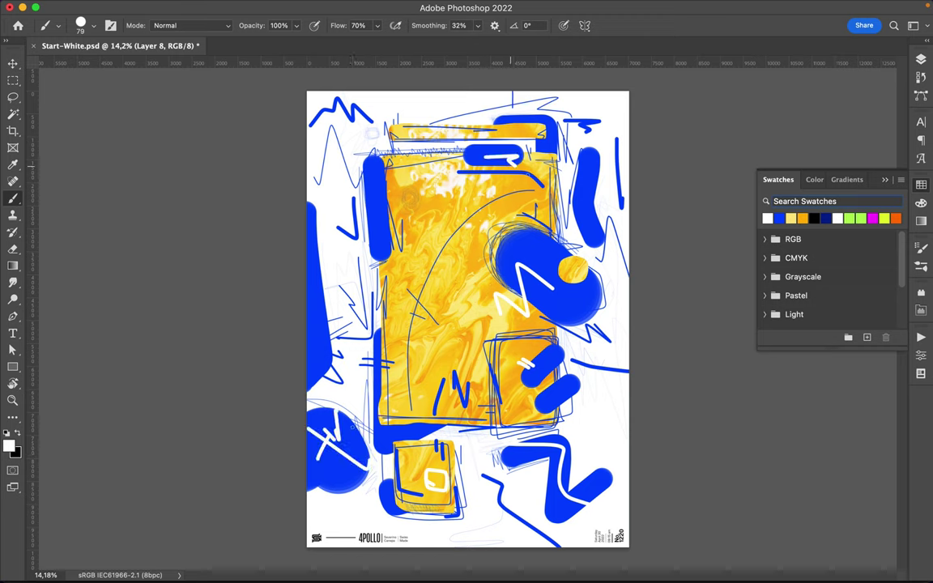
pyautogui.moveTo(380, 233); pyautogui.dragTo(410, 190)
pyautogui.moveTo(394, 264); pyautogui.dragTo(417, 260)
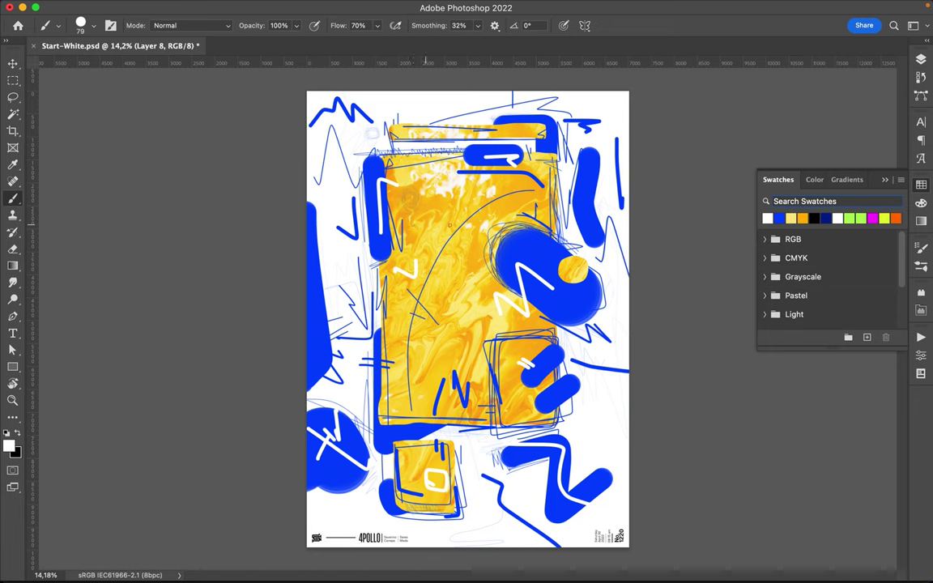
# - Enlarge the brush to 316 px and paint a thick white bar and a white 1-shaped mark
pyautogui.rightClick(603, 256)
pyautogui.moveTo(697, 217); pyautogui.dragTo(729, 217)
pyautogui.press('Return')
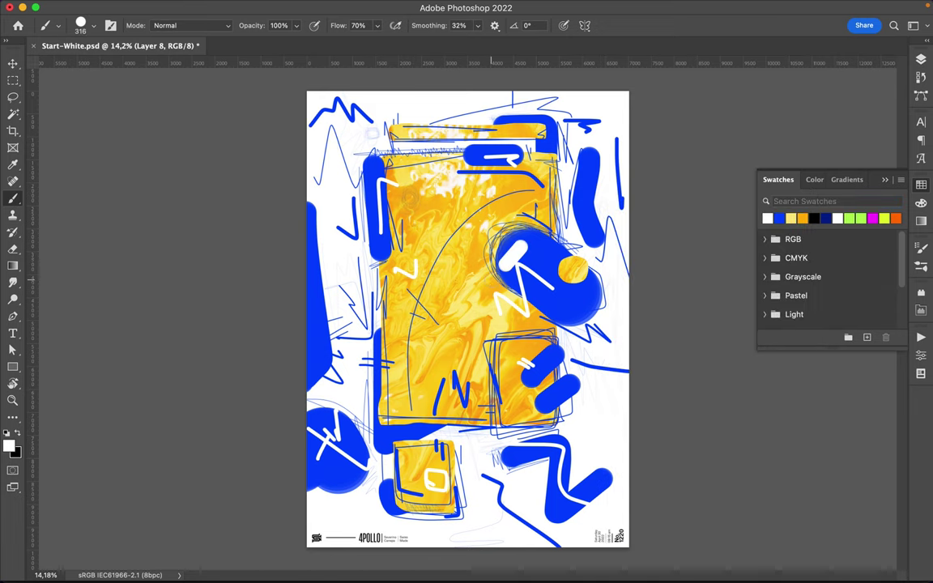
pyautogui.moveTo(550, 303); pyautogui.dragTo(595, 306)
pyautogui.moveTo(470, 344); pyautogui.dragTo(418, 368)
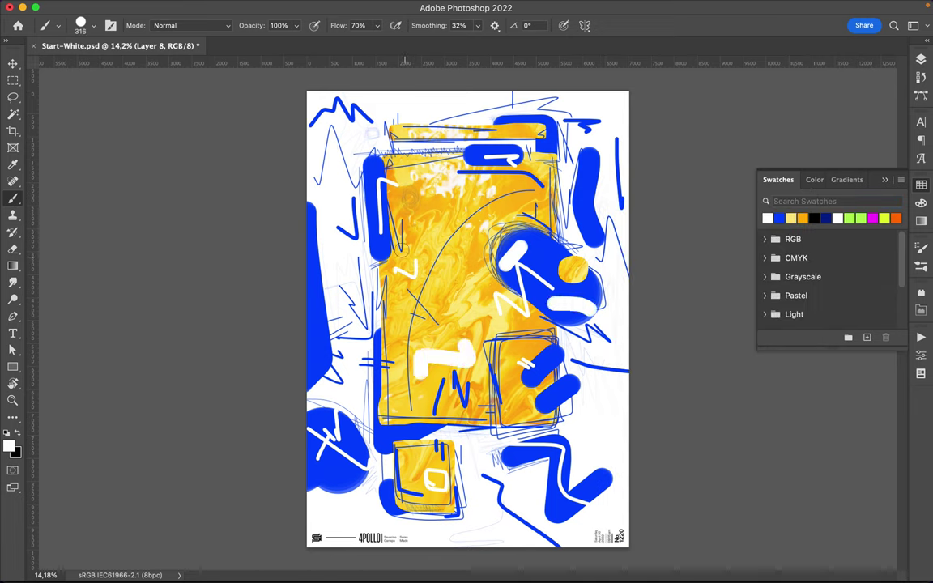
# - Try a 1040 px brush for a large white blob on the marble, then undo it
pyautogui.rightClick(361, 202)
pyautogui.moveTo(490, 223); pyautogui.dragTo(484, 224)
pyautogui.write('1040')
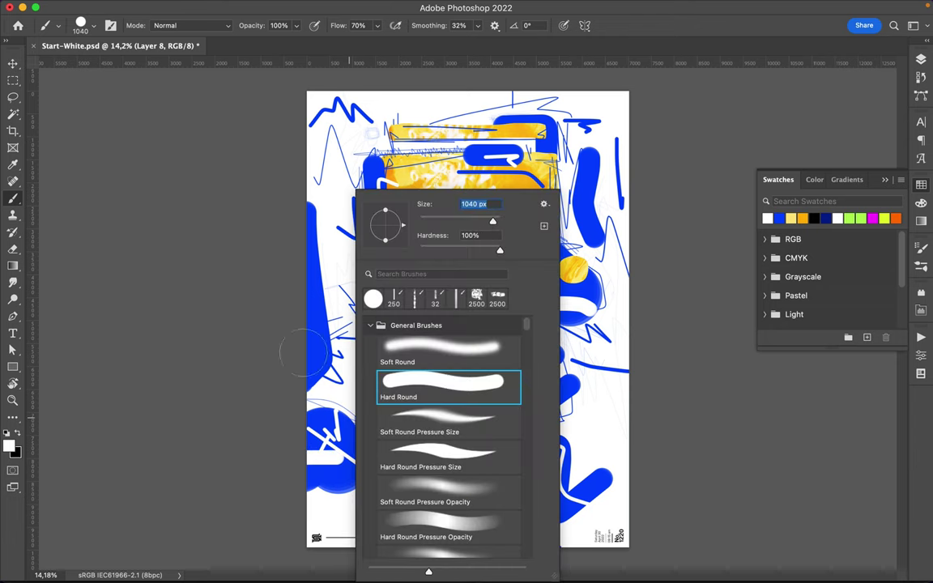
pyautogui.press('Return')
pyautogui.moveTo(428, 207); pyautogui.dragTo(455, 263)
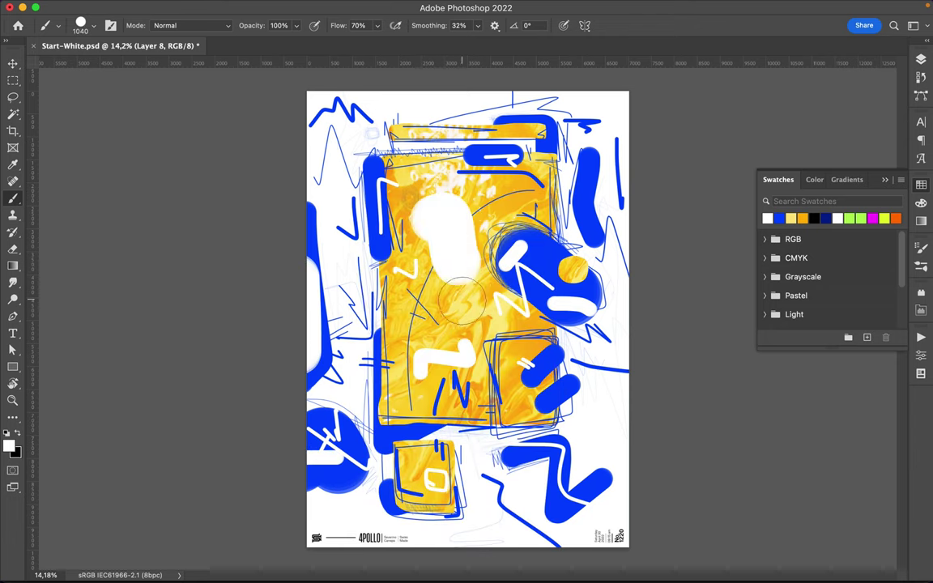
pyautogui.hotkey('ctrl', 'z')
# - At 73 px brush size, add a white zigzag in the right blue pill and a small loop
pyautogui.rightClick(398, 259)
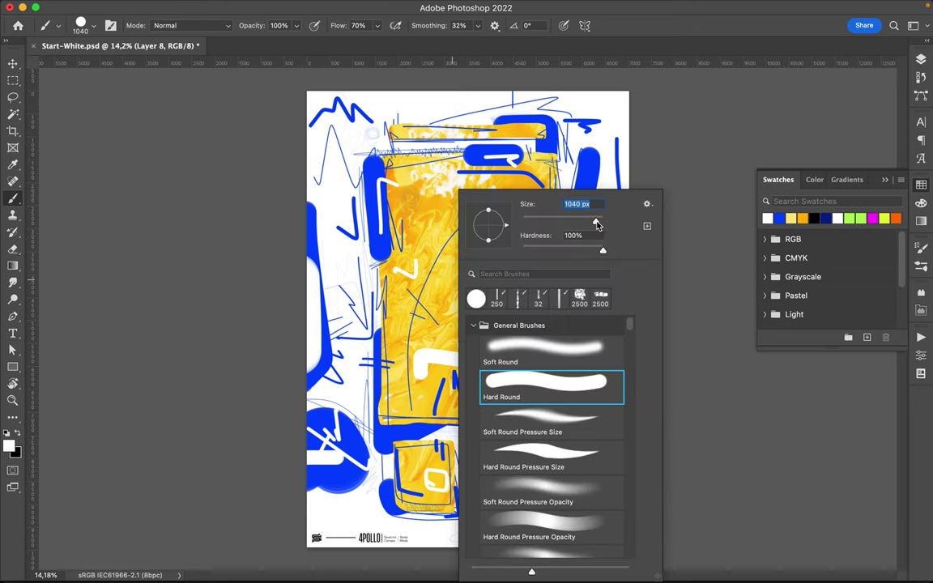
pyautogui.press('Return')
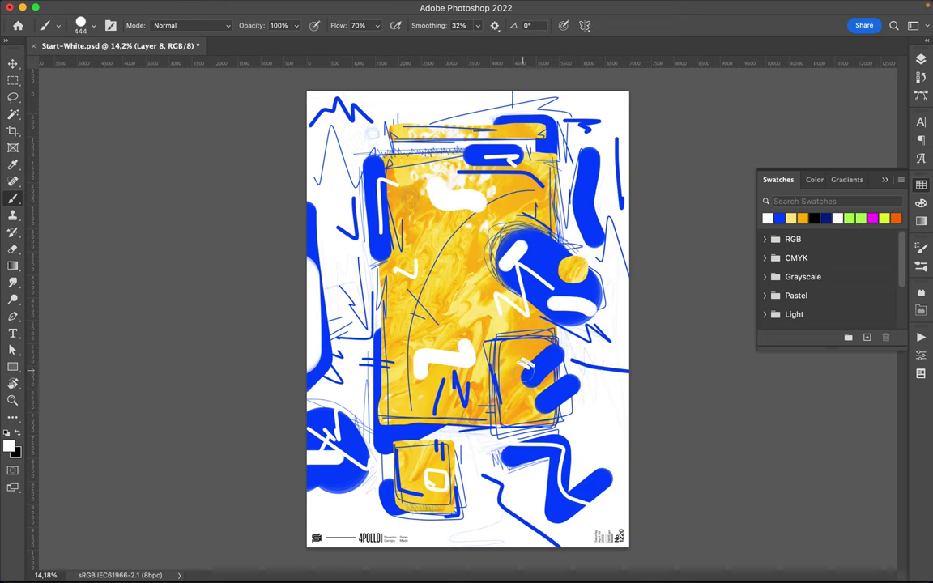
pyautogui.rightClick(483, 292)
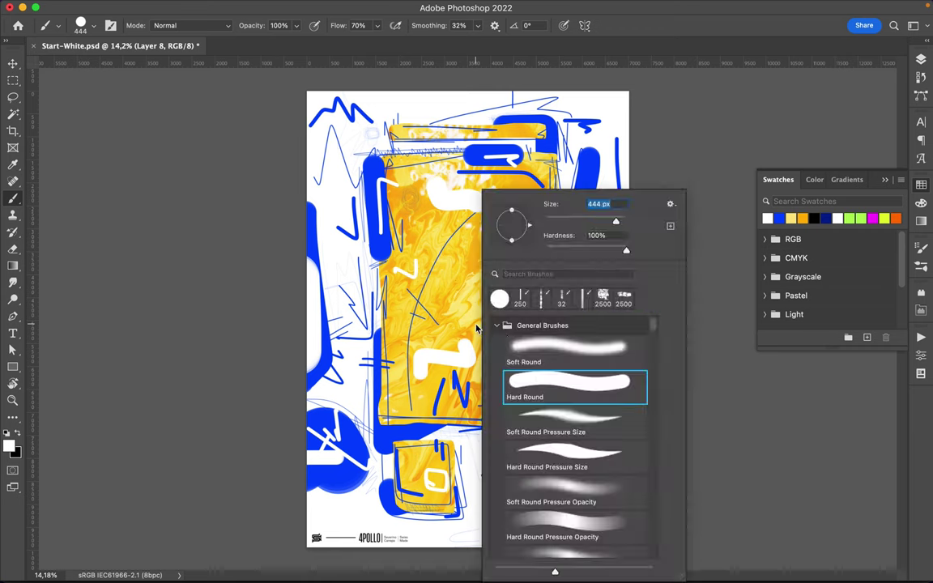
pyautogui.write('73')
pyautogui.press('Return')
pyautogui.moveTo(578, 192); pyautogui.dragTo(588, 219)
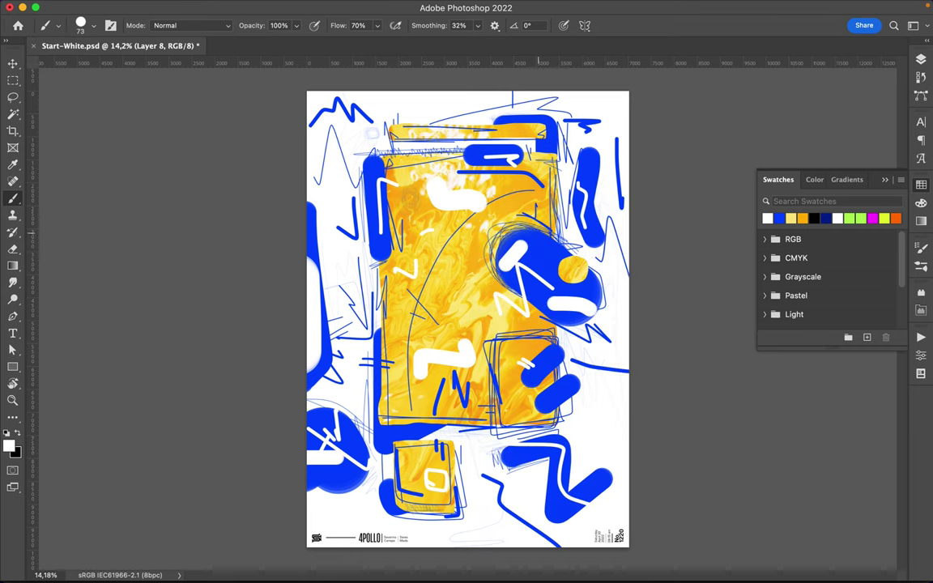
pyautogui.moveTo(414, 386); pyautogui.dragTo(401, 408)
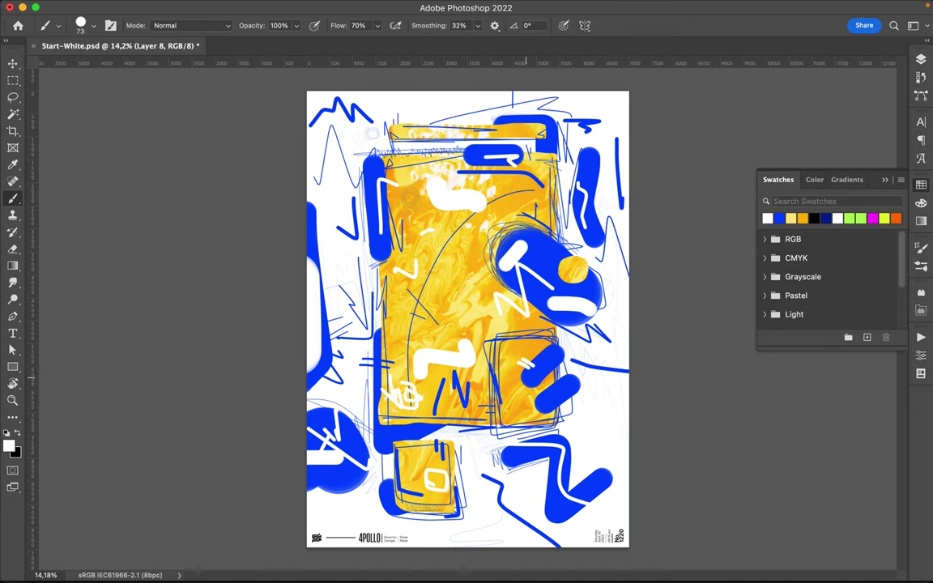
pyautogui.click(570, 5)
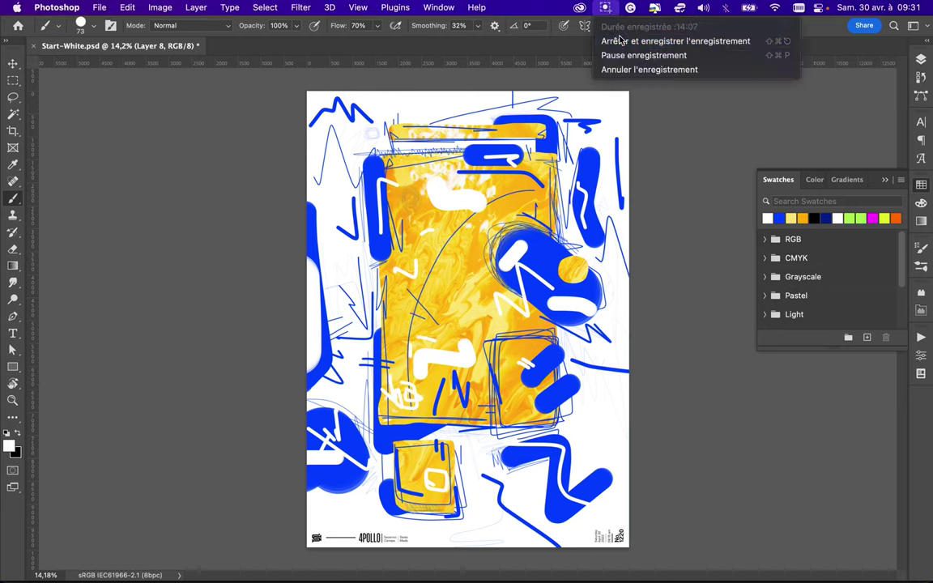